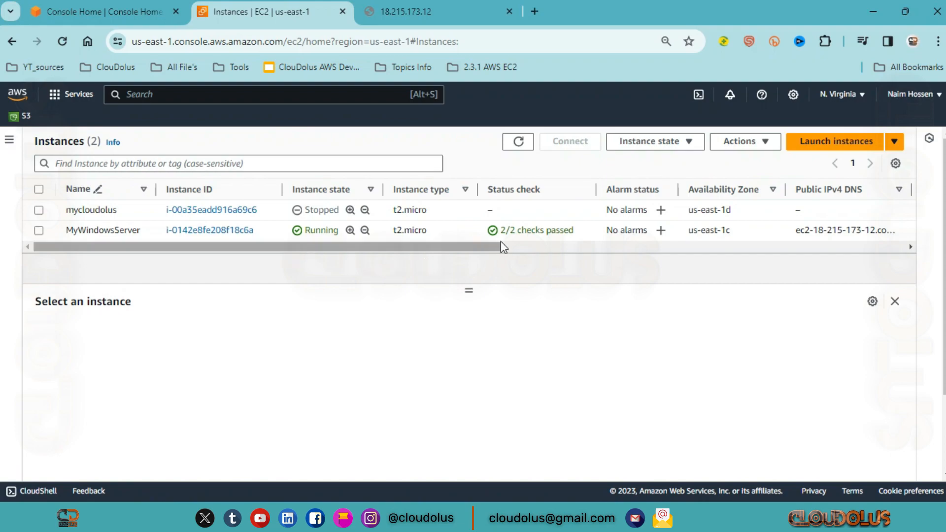
Open the connection options for the MyWindowsServer instance and show the RDP client method
{"action": "left_click", "coordinate": [38, 230]}
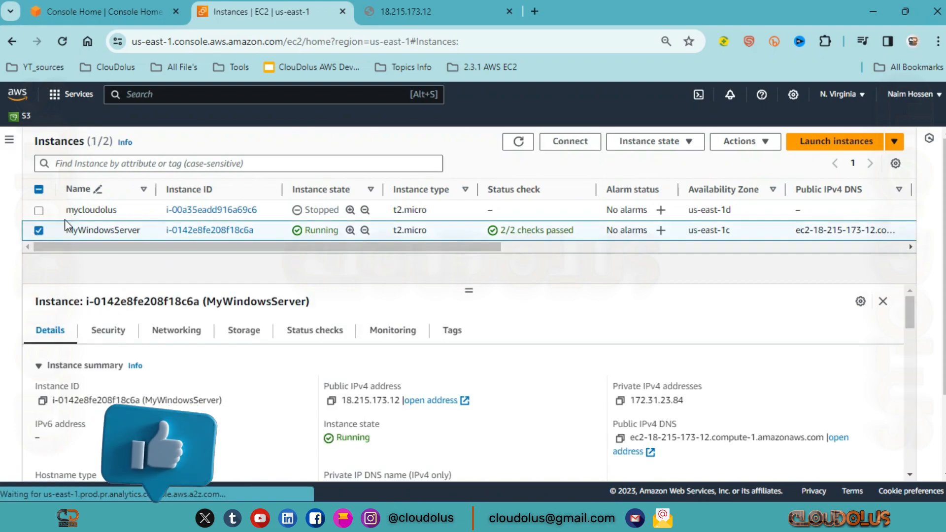
{"action": "left_click", "coordinate": [590, 147]}
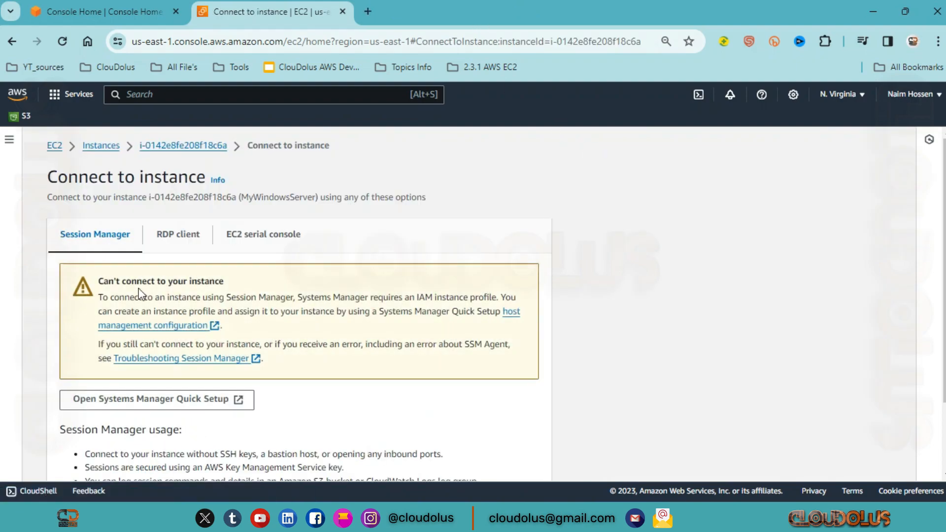
{"action": "scroll", "coordinate": [142, 295], "scroll_direction": "down", "scroll_amount": 2}
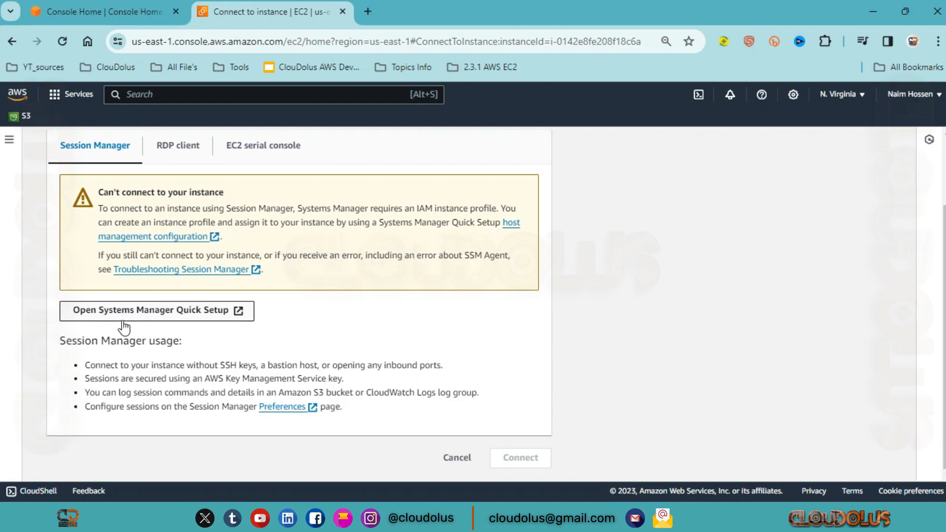
{"action": "scroll", "coordinate": [123, 325], "scroll_direction": "up", "scroll_amount": 2}
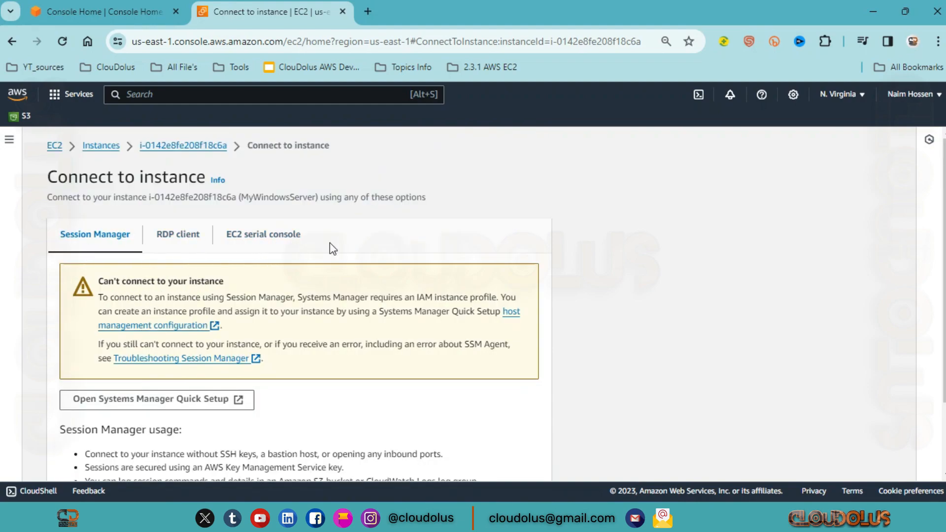
{"action": "scroll", "coordinate": [253, 382], "scroll_direction": "down", "scroll_amount": 2}
{"action": "scroll", "coordinate": [159, 202], "scroll_direction": "up", "scroll_amount": 2}
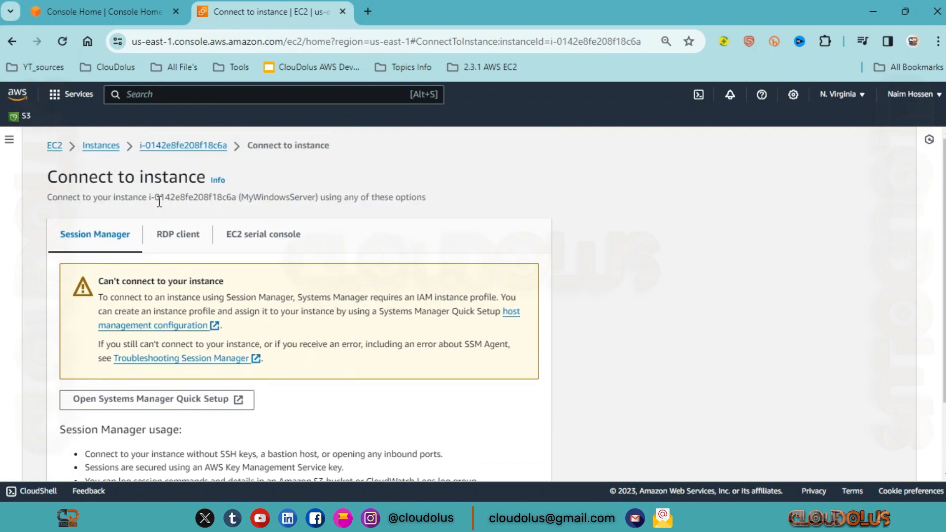
{"action": "left_click", "coordinate": [178, 235]}
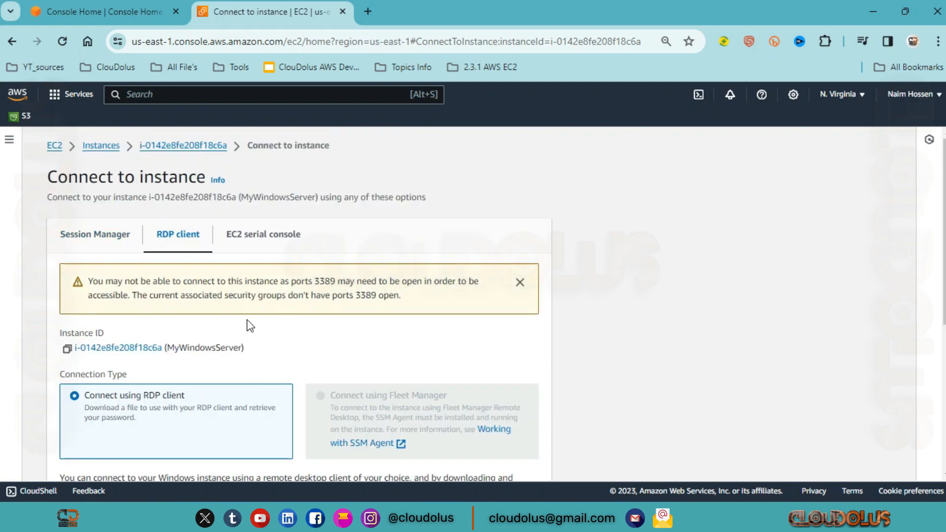
Examine the RDP client connection details and the warning about the security group's open ports
{"action": "scroll", "coordinate": [246, 334], "scroll_direction": "down", "scroll_amount": 2}
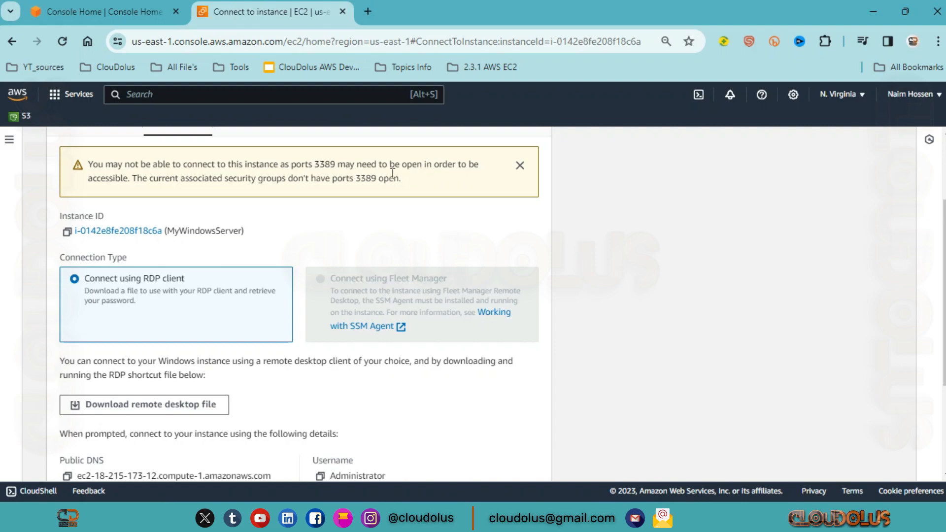
{"action": "scroll", "coordinate": [393, 173], "scroll_direction": "up", "scroll_amount": 2}
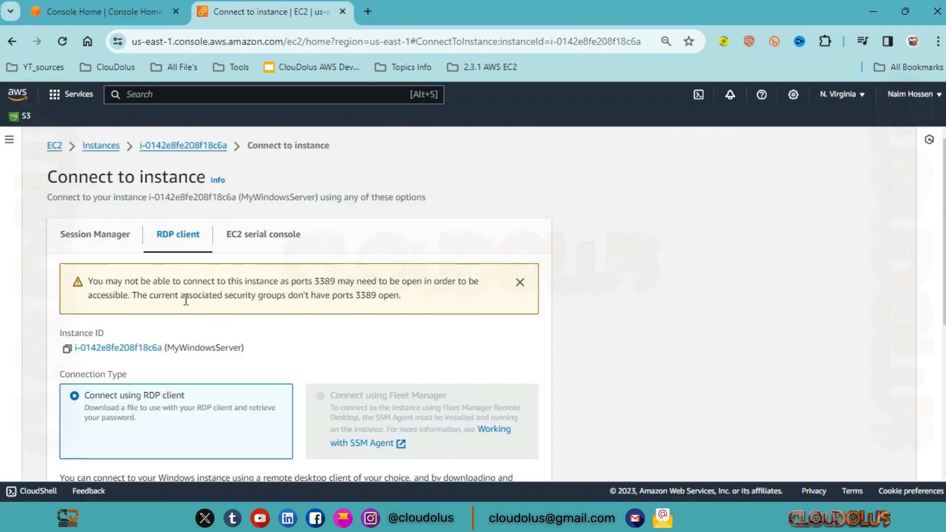
{"action": "left_click_drag", "start_coordinate": [137, 297], "coordinate": [391, 300]}
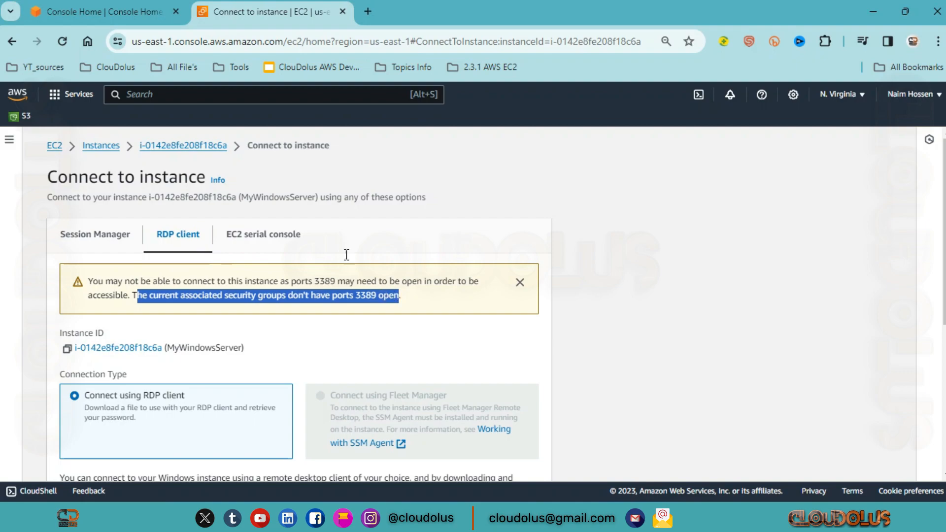
Open the EC2 dashboard from Console Home and its Security Groups list, each in a separate browser tab
{"action": "left_click", "coordinate": [122, 14]}
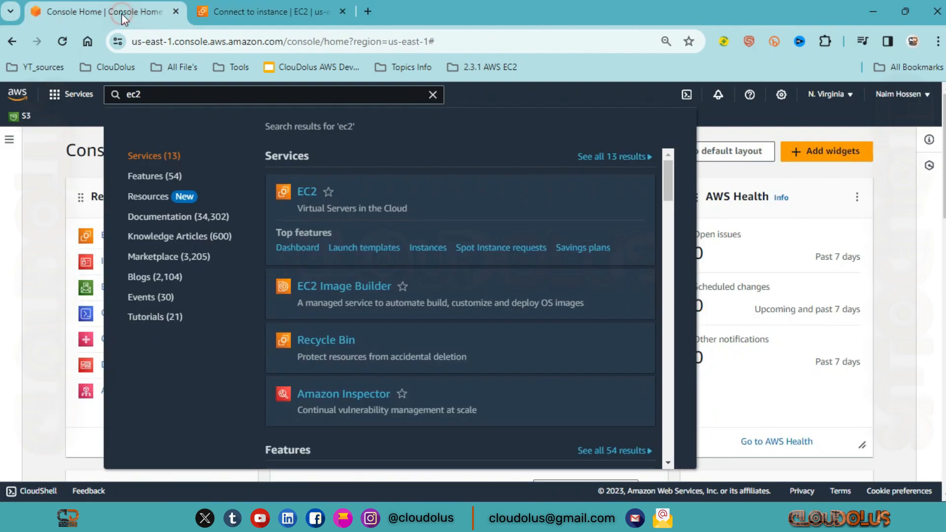
{"action": "left_click", "coordinate": [433, 94]}
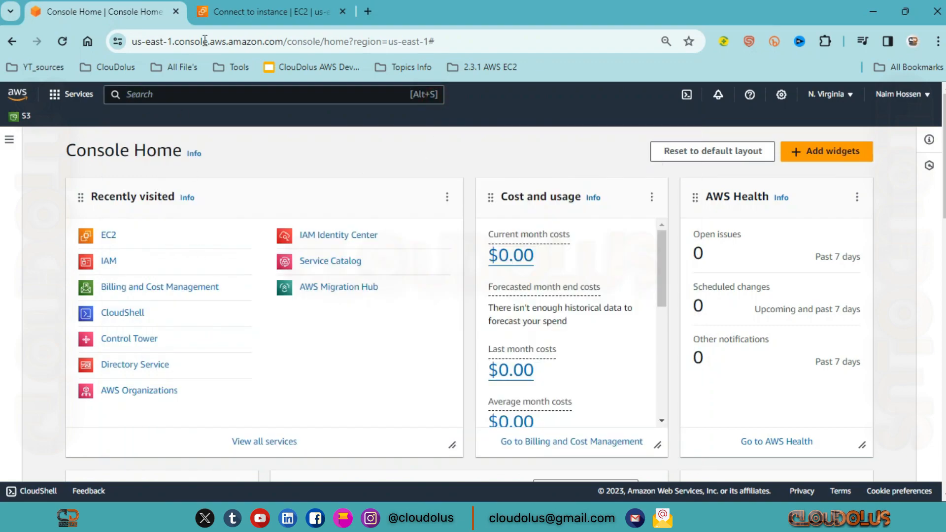
{"action": "middle_click", "coordinate": [109, 242]}
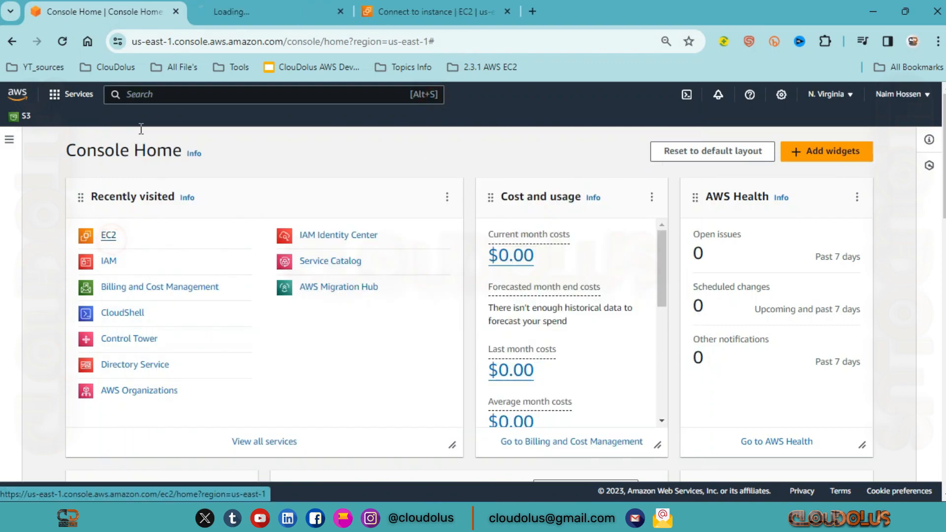
{"action": "left_click", "coordinate": [269, 13]}
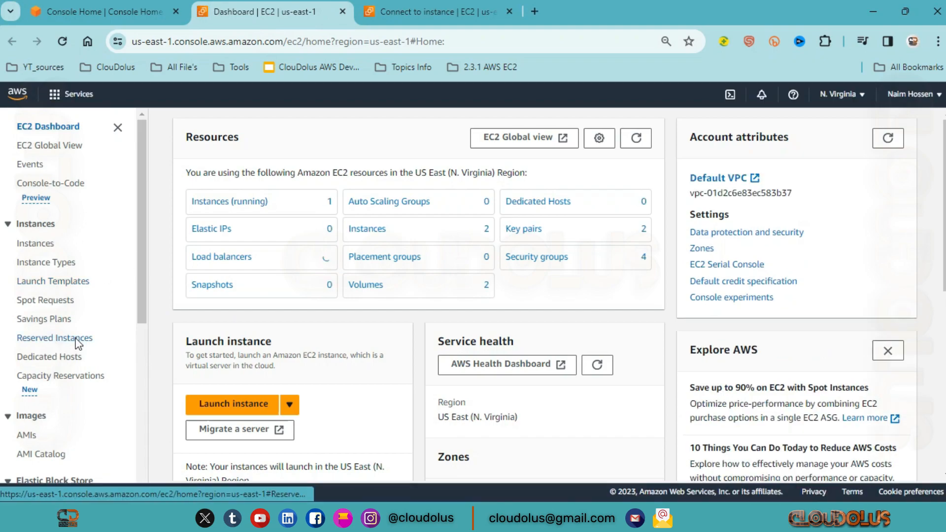
{"action": "scroll", "coordinate": [74, 341], "scroll_direction": "down", "scroll_amount": 4}
{"action": "scroll", "coordinate": [58, 272], "scroll_direction": "down", "scroll_amount": 2}
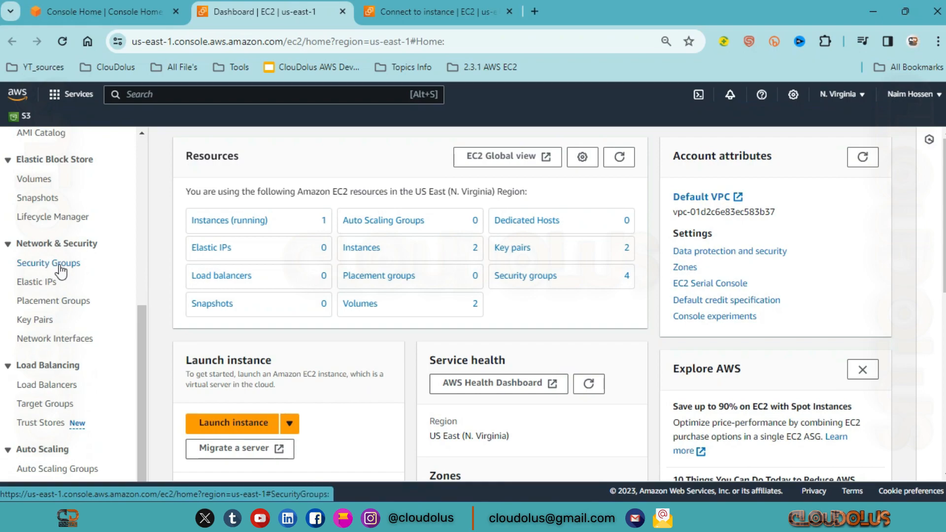
{"action": "middle_click", "coordinate": [58, 266]}
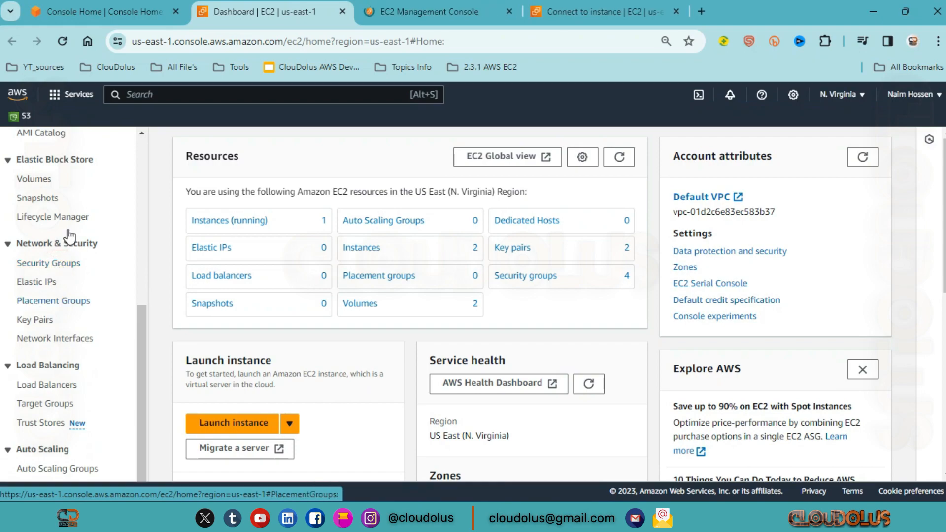
{"action": "left_click", "coordinate": [450, 12]}
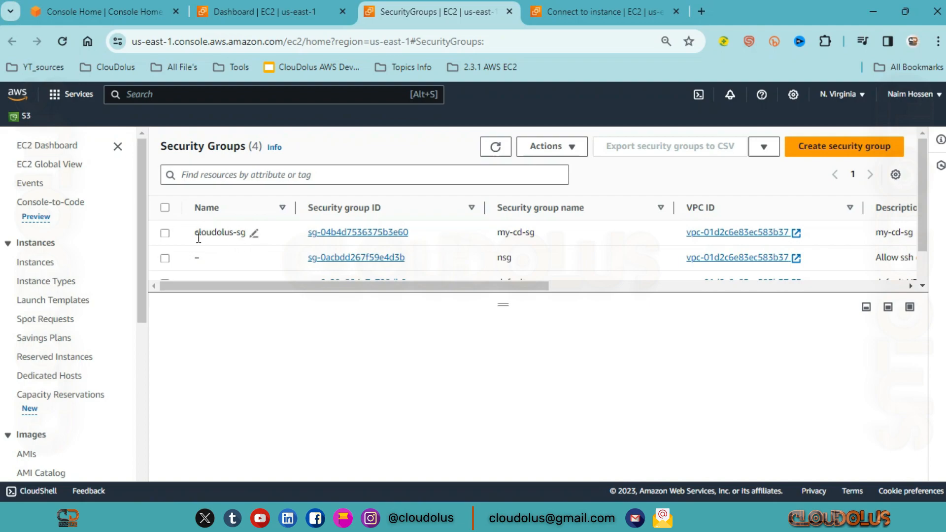
Open the inbound rules of the cloudolus-sg security group for editing
{"action": "left_click", "coordinate": [173, 231]}
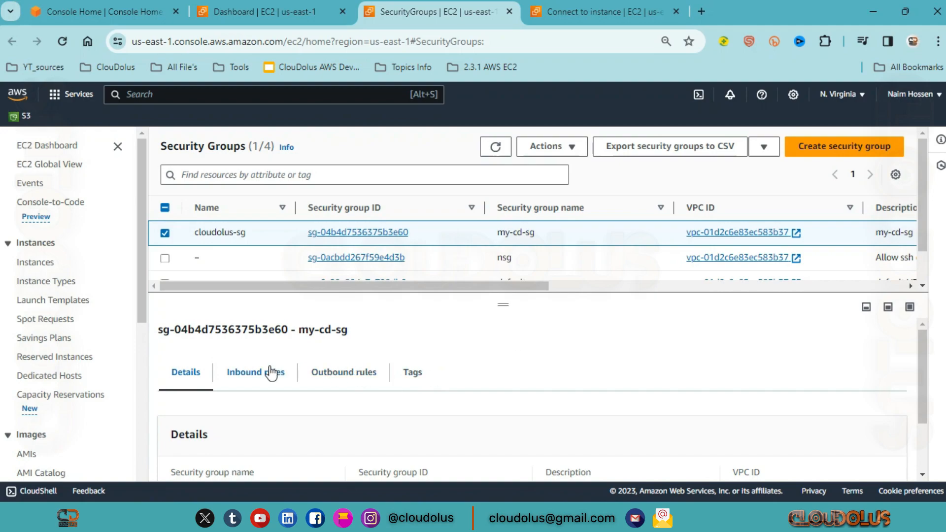
{"action": "left_click", "coordinate": [261, 375]}
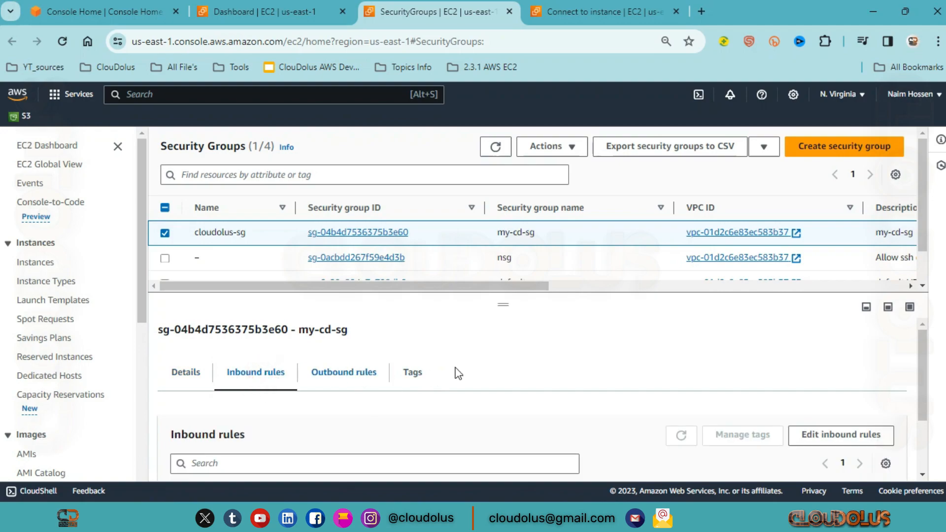
{"action": "left_click", "coordinate": [877, 441]}
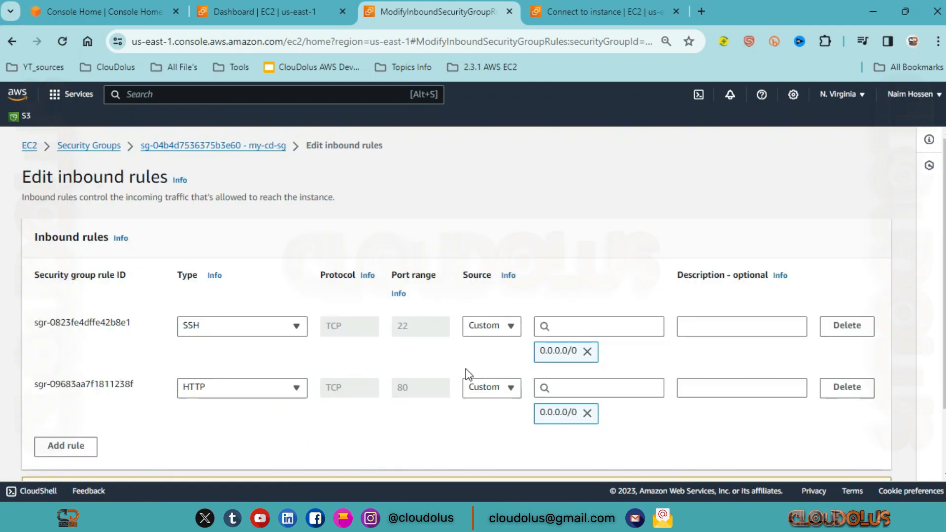
{"action": "scroll", "coordinate": [209, 383], "scroll_direction": "down", "scroll_amount": 2}
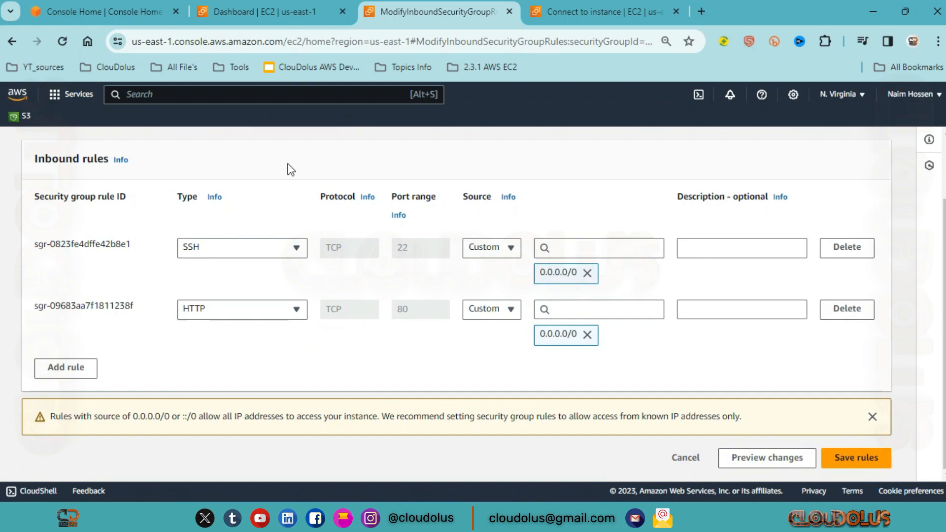
Check which port the RDP client warning on the Connect to instance page asks for
{"action": "left_click", "coordinate": [266, 12]}
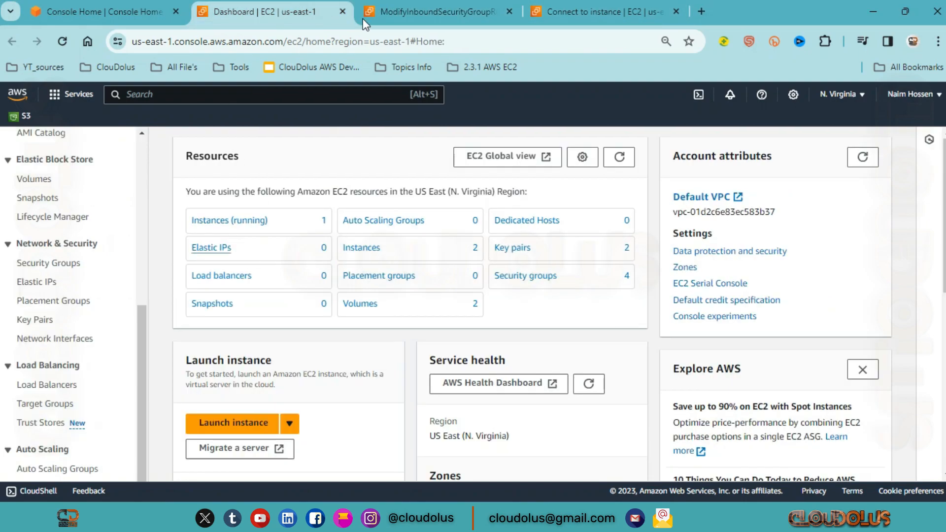
{"action": "left_click", "coordinate": [386, 12]}
{"action": "left_click", "coordinate": [598, 7]}
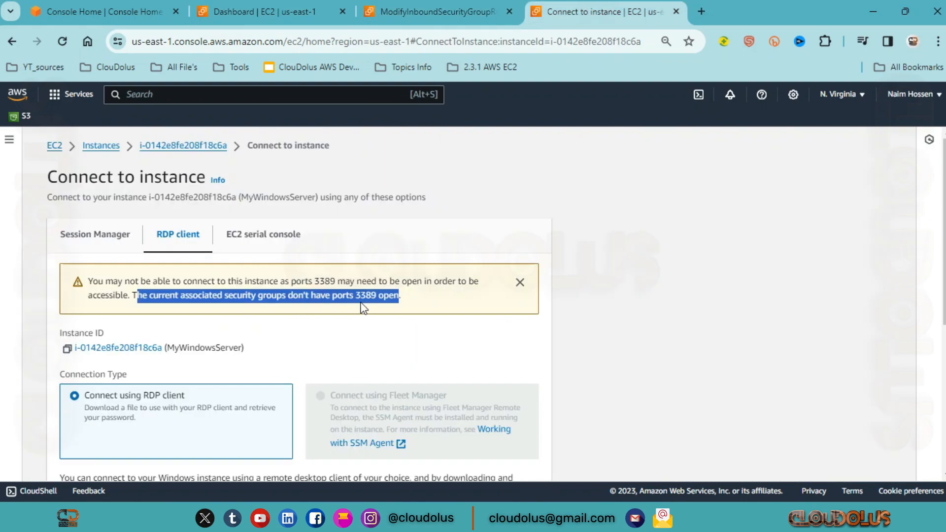
{"action": "mouse_move", "coordinate": [371, 298]}
{"action": "left_mouse_down"}
{"action": "mouse_move", "coordinate": [356, 298]}
{"action": "mouse_move", "coordinate": [377, 300]}
{"action": "left_mouse_up"}
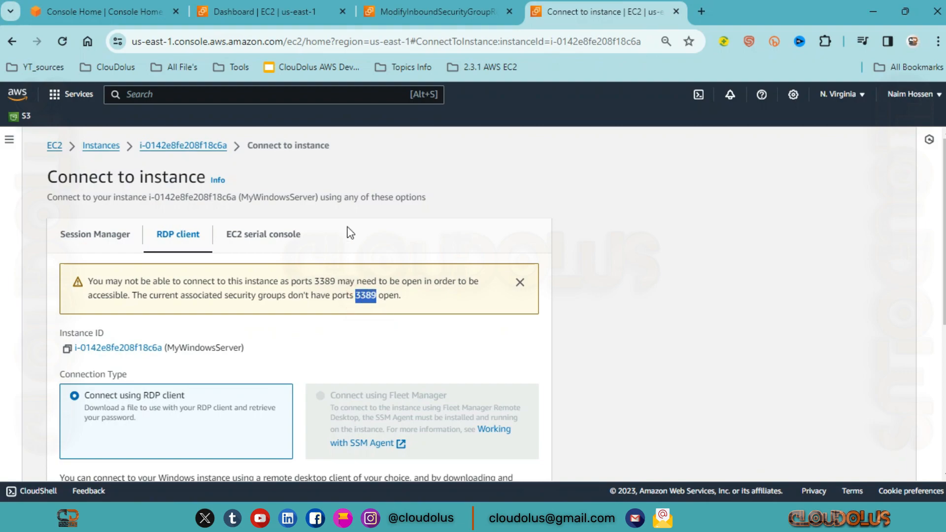
Add a new inbound rule of type RDP to the cloudolus-sg security group
{"action": "left_click", "coordinate": [276, 11]}
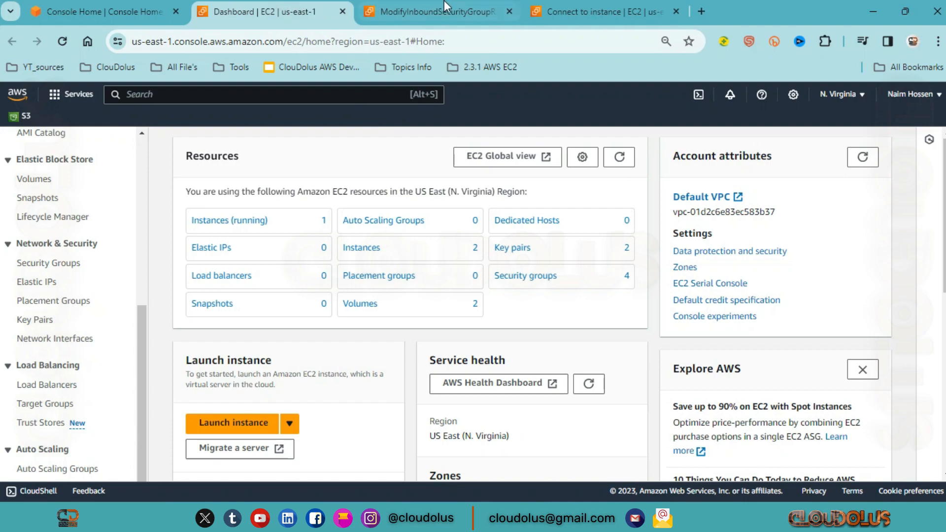
{"action": "left_click", "coordinate": [444, 6]}
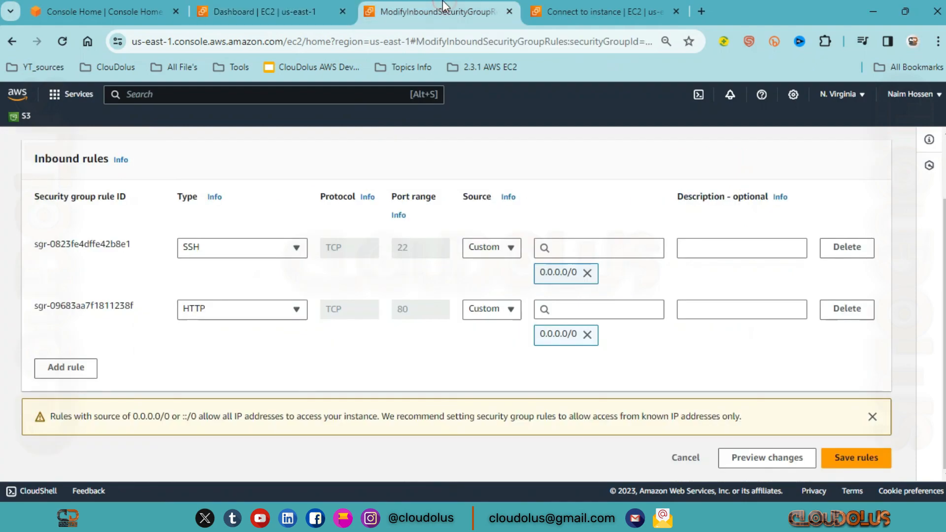
{"action": "left_click", "coordinate": [68, 367]}
{"action": "left_click", "coordinate": [307, 371]}
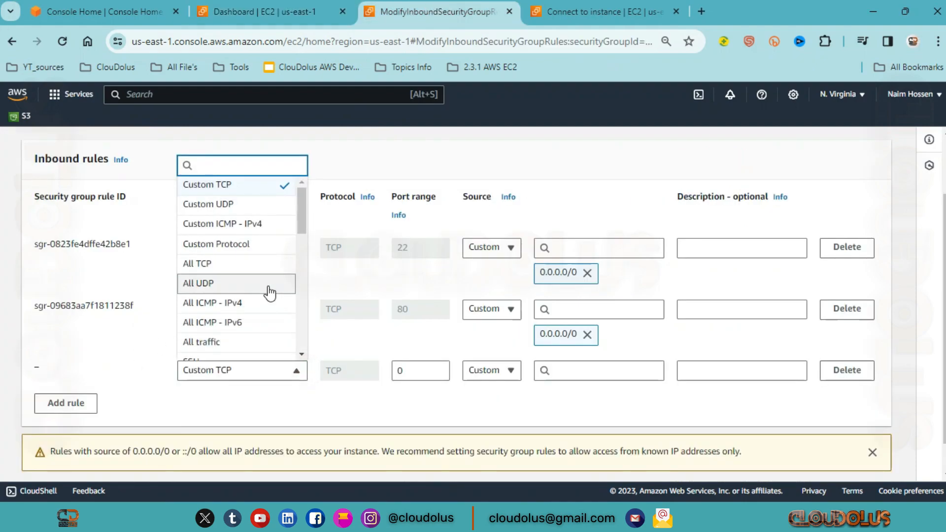
{"action": "scroll", "coordinate": [267, 288], "scroll_direction": "down", "scroll_amount": 2}
{"action": "scroll", "coordinate": [205, 316], "scroll_direction": "down", "scroll_amount": 3}
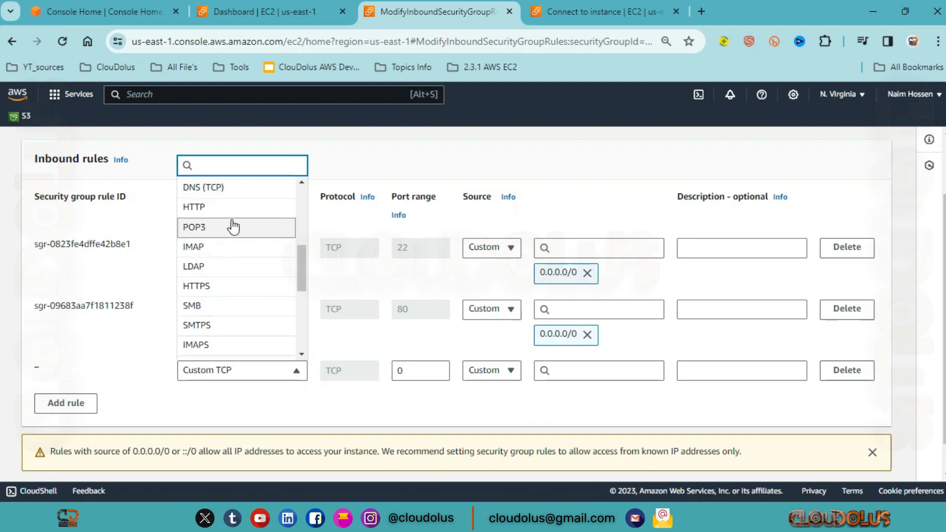
{"action": "scroll", "coordinate": [227, 318], "scroll_direction": "down", "scroll_amount": 5}
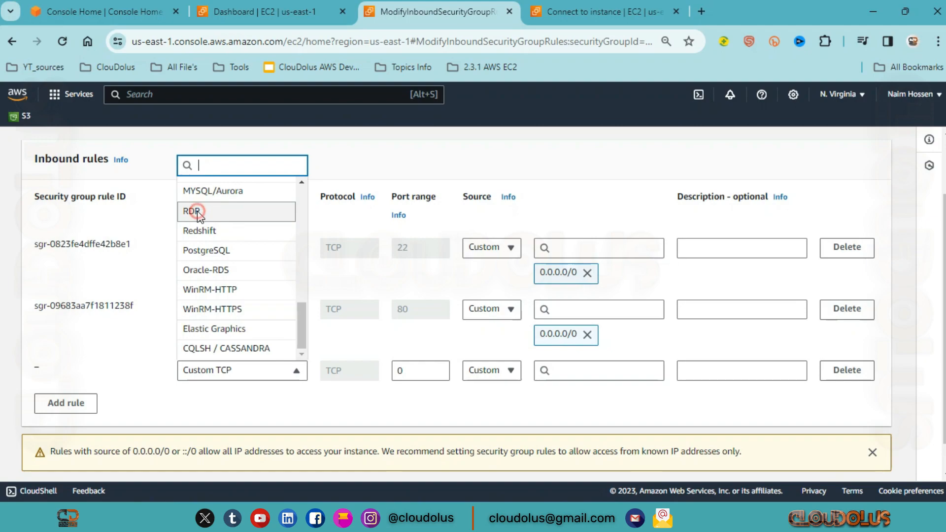
{"action": "left_click", "coordinate": [196, 211]}
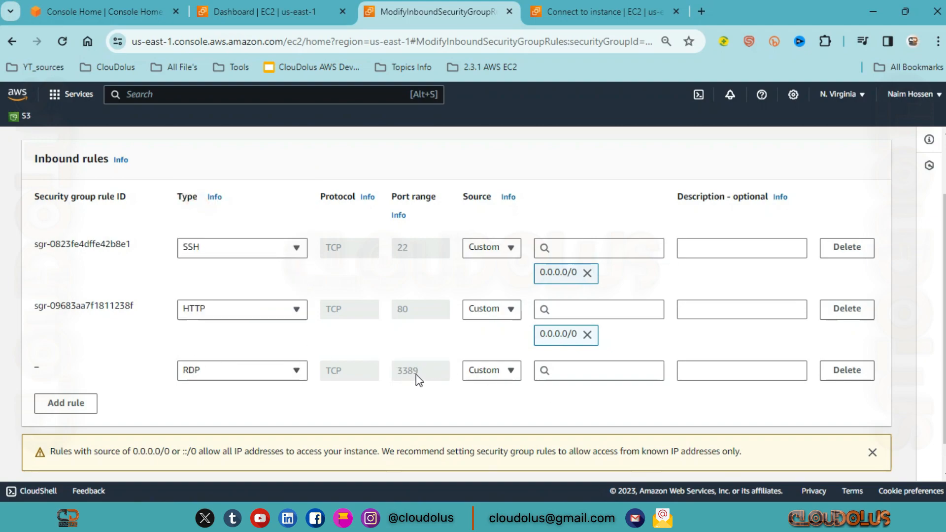
Set the RDP rule's source to Anywhere-IPv4 and save the inbound rules
{"action": "left_click", "coordinate": [506, 374]}
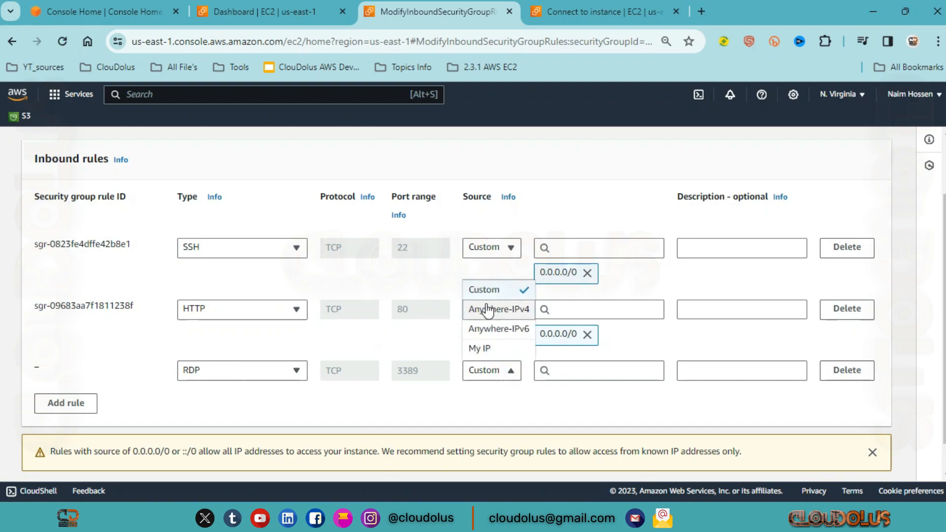
{"action": "left_click", "coordinate": [504, 309]}
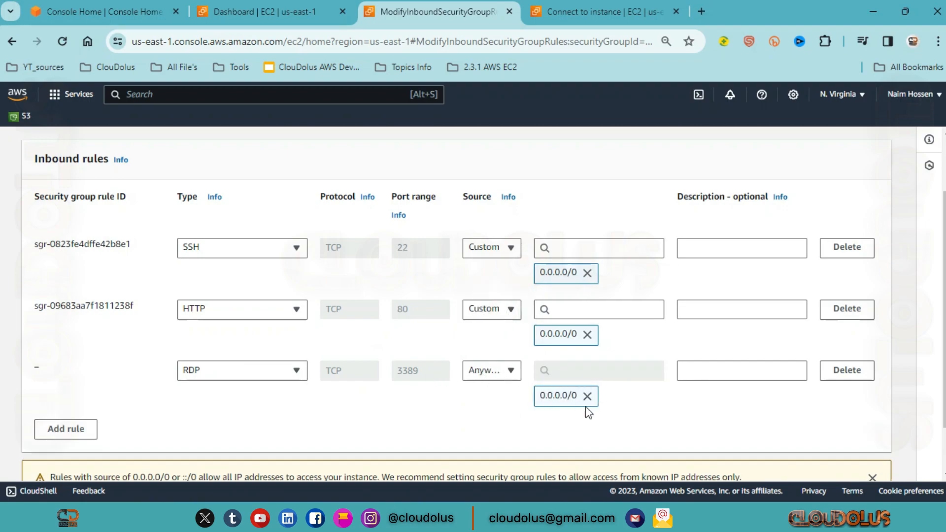
{"action": "scroll", "coordinate": [387, 400], "scroll_direction": "down", "scroll_amount": 1}
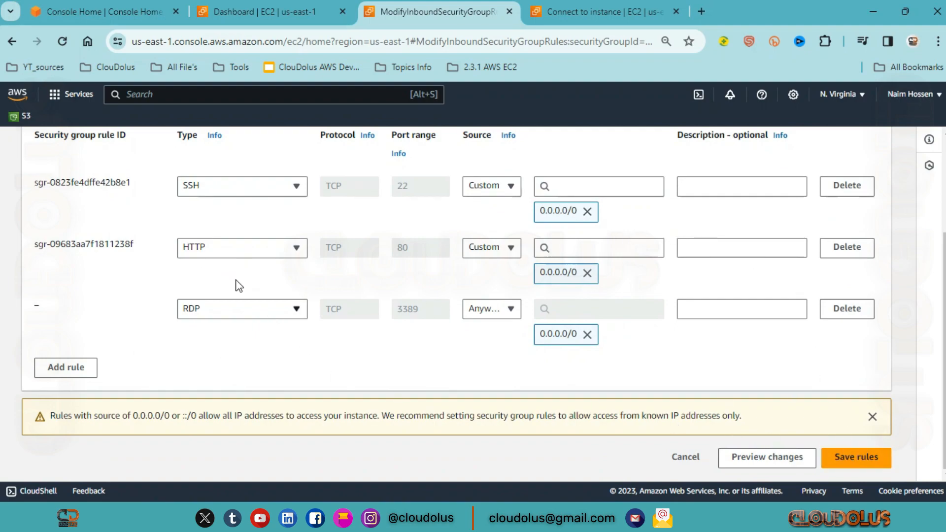
{"action": "left_click", "coordinate": [863, 461]}
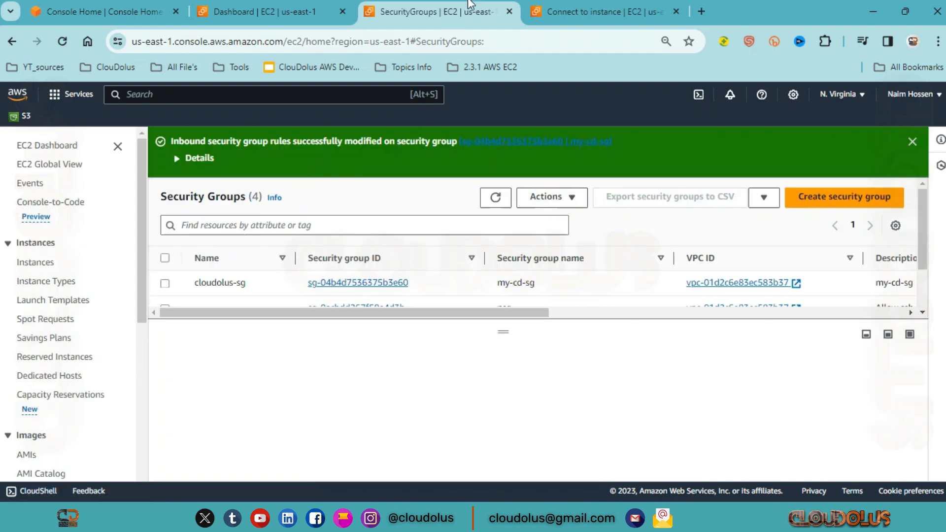
Return to the RDP client connection page of the MyWindowsServer instance
{"action": "left_click", "coordinate": [271, 11]}
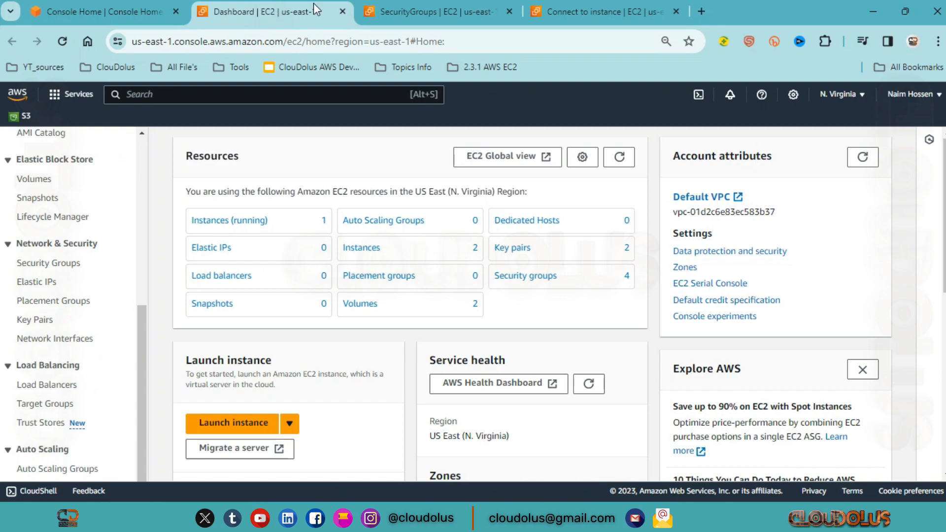
{"action": "left_click", "coordinate": [433, 11]}
{"action": "left_click", "coordinate": [586, 10]}
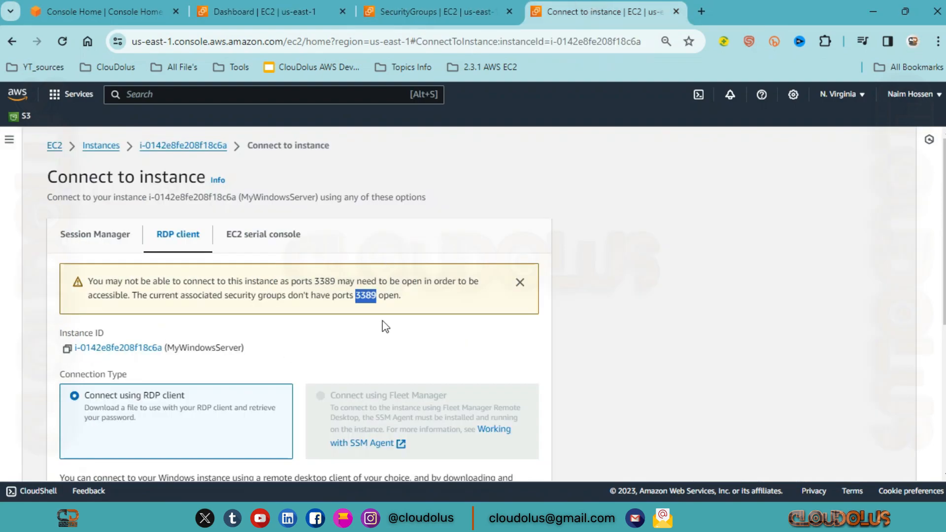
Reboot the MyWindowsServer instance from the instances list and dismiss the notification
{"action": "left_click", "coordinate": [101, 146]}
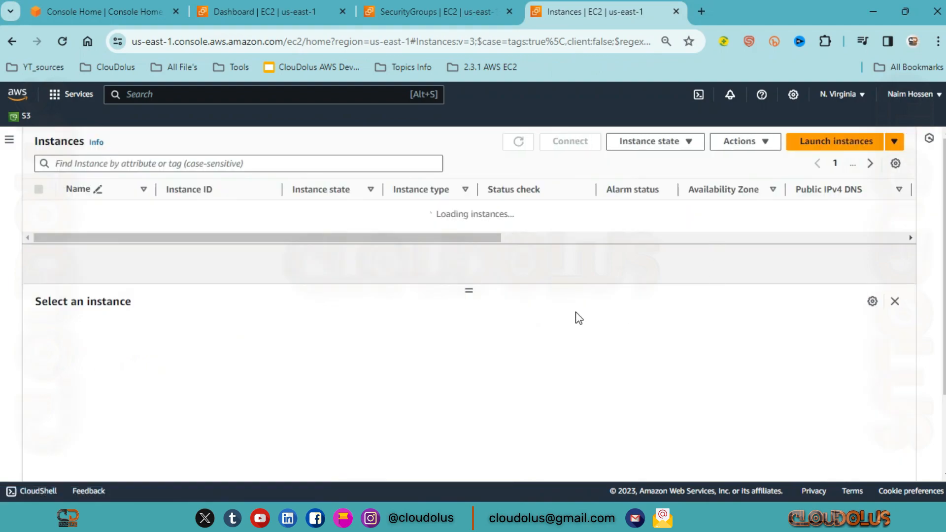
{"action": "left_click", "coordinate": [697, 146]}
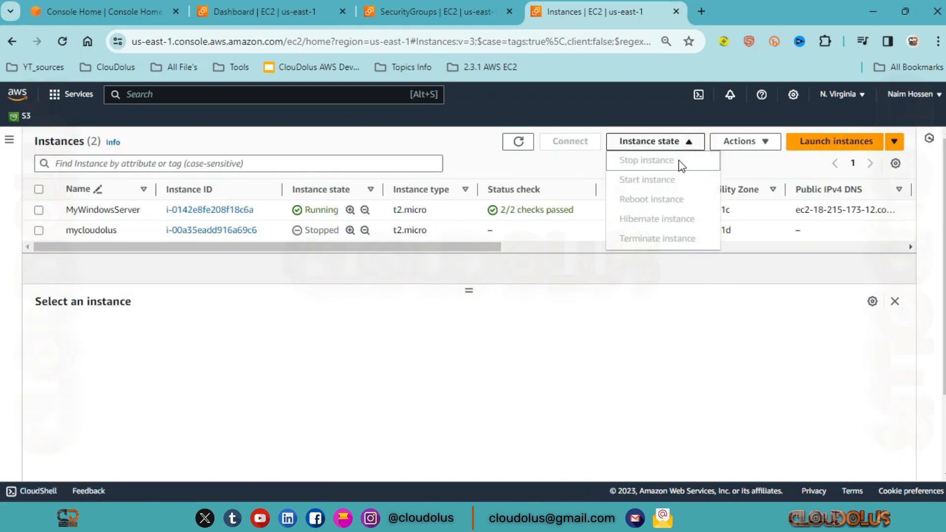
{"action": "left_click", "coordinate": [39, 210]}
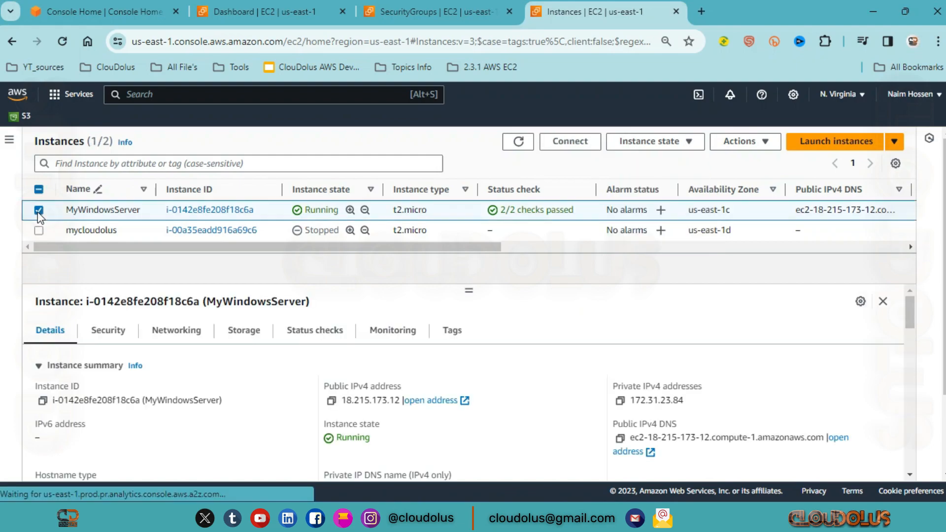
{"action": "left_click", "coordinate": [679, 147]}
{"action": "left_click", "coordinate": [674, 207]}
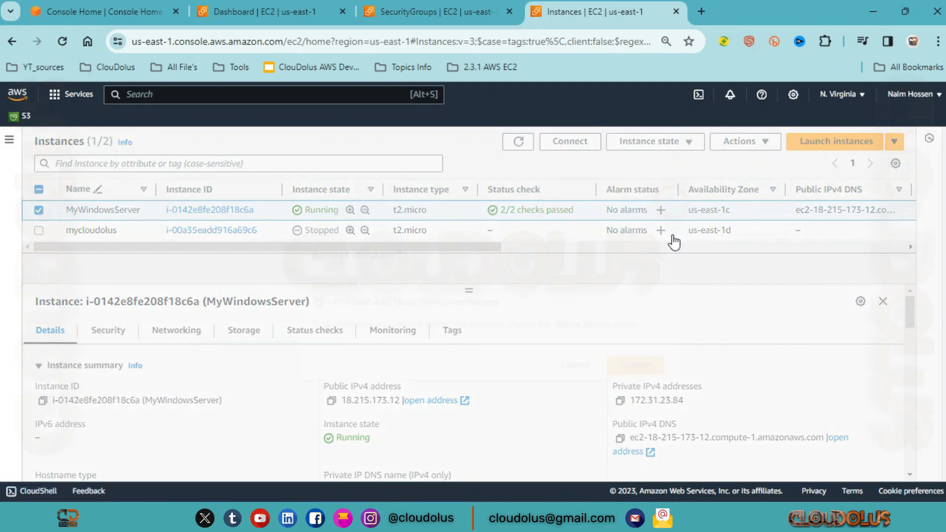
{"action": "left_click", "coordinate": [636, 359]}
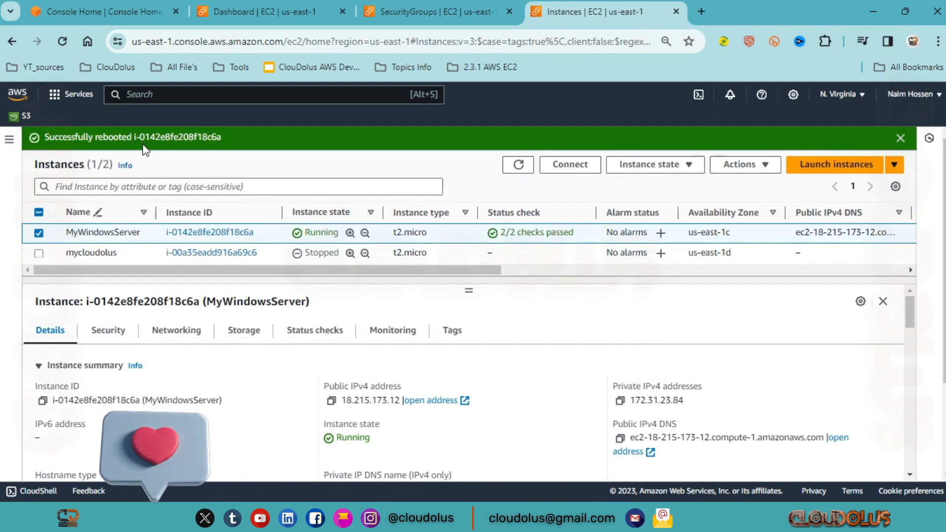
{"action": "left_click", "coordinate": [901, 138]}
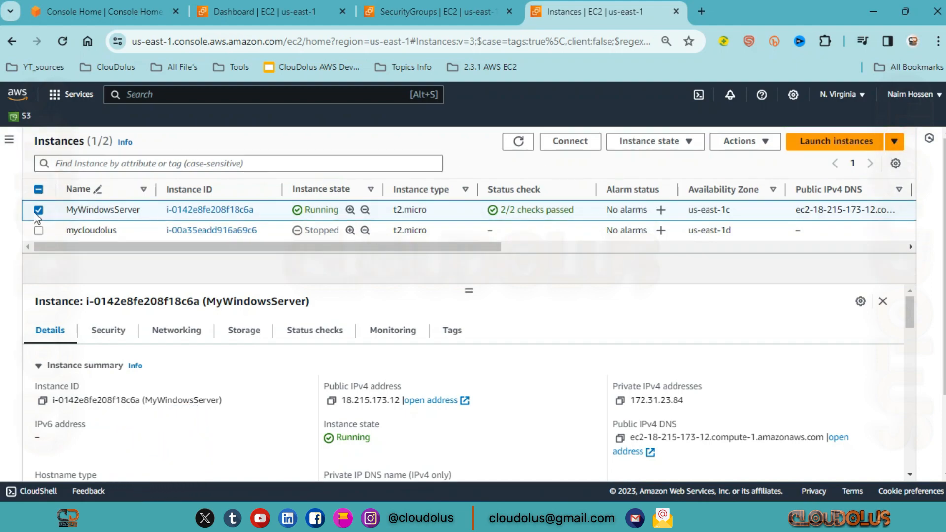
Reopen the RDP client connection page for MyWindowsServer and check its port 3389 warning again
{"action": "left_click", "coordinate": [572, 142]}
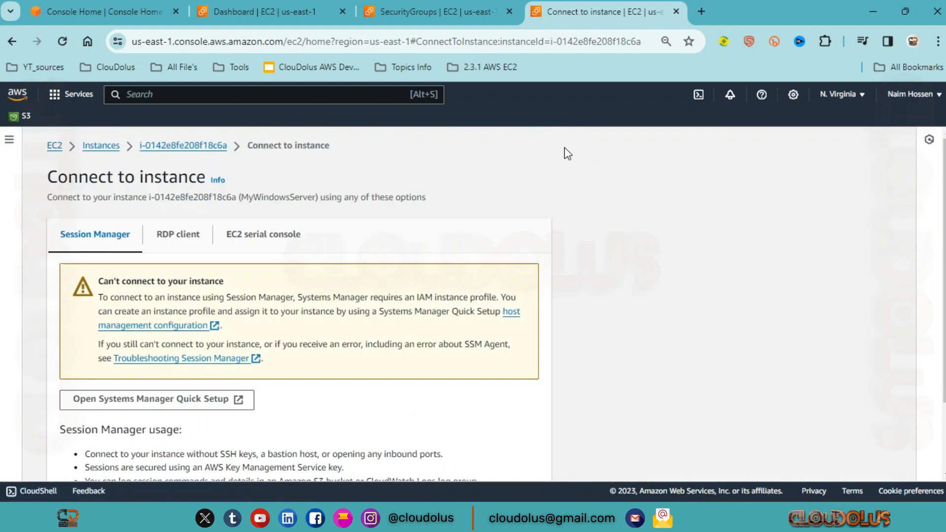
{"action": "left_click", "coordinate": [175, 235]}
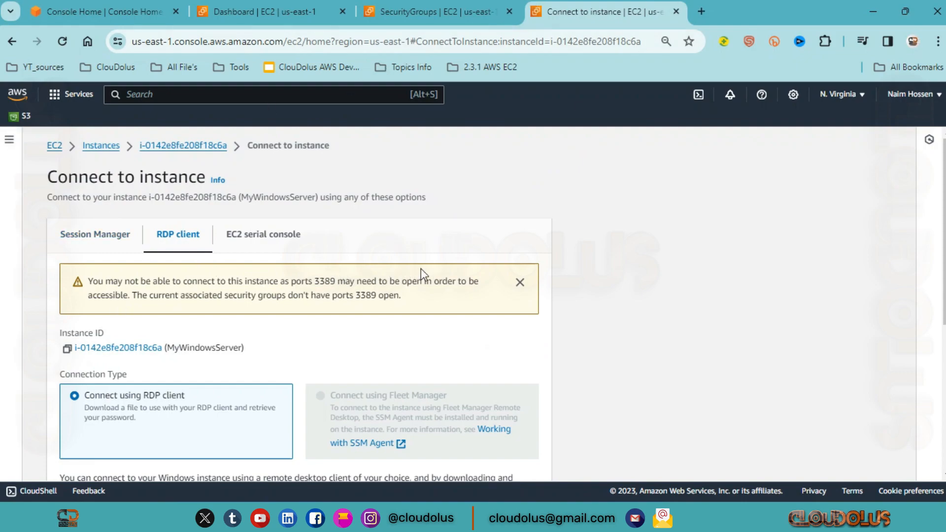
{"action": "left_click_drag", "start_coordinate": [404, 295], "coordinate": [37, 282]}
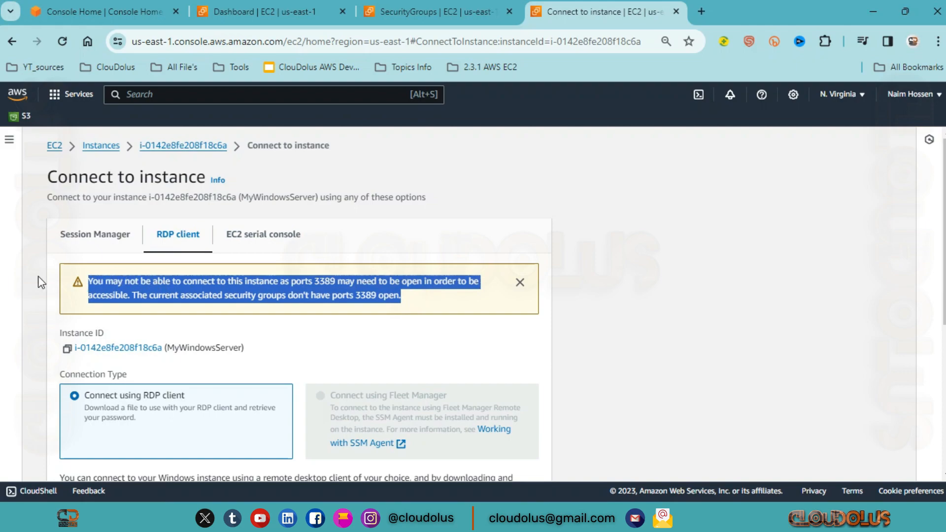
{"action": "left_click", "coordinate": [496, 251]}
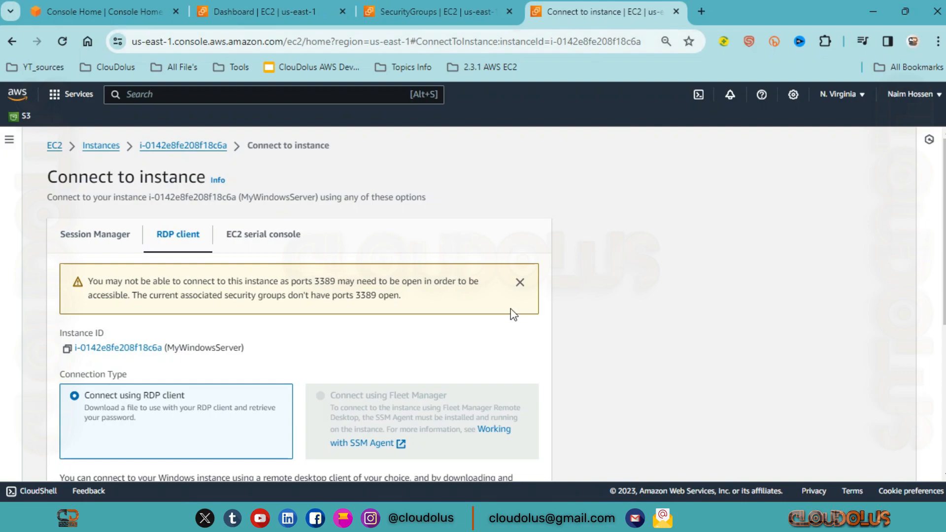
Download the remote desktop file for connecting to MyWindowsServer using the RDP client
{"action": "scroll", "coordinate": [510, 283], "scroll_direction": "down", "scroll_amount": 2}
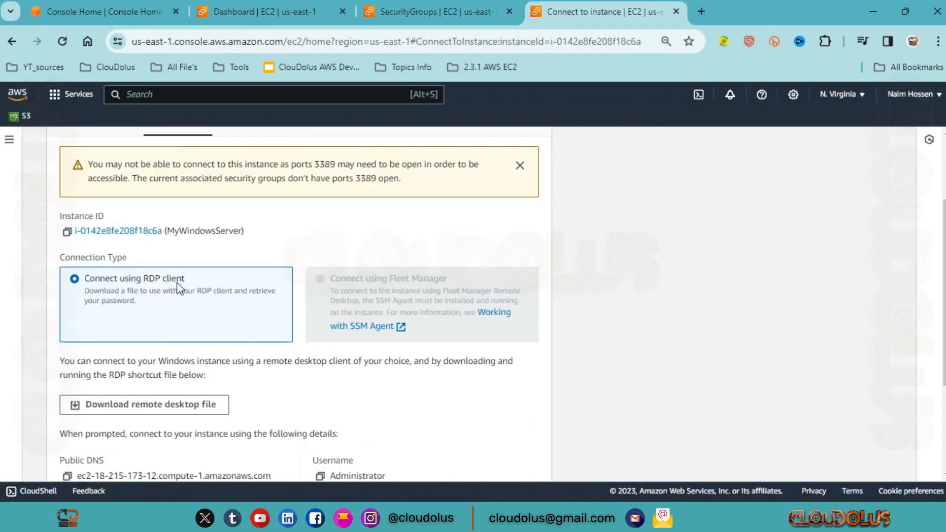
{"action": "scroll", "coordinate": [173, 316], "scroll_direction": "down", "scroll_amount": 2}
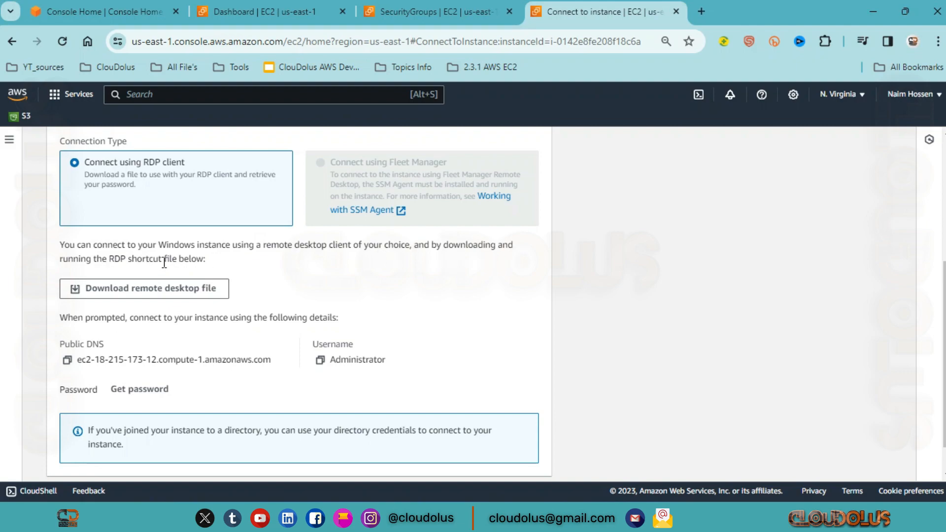
{"action": "scroll", "coordinate": [198, 323], "scroll_direction": "down", "scroll_amount": 1}
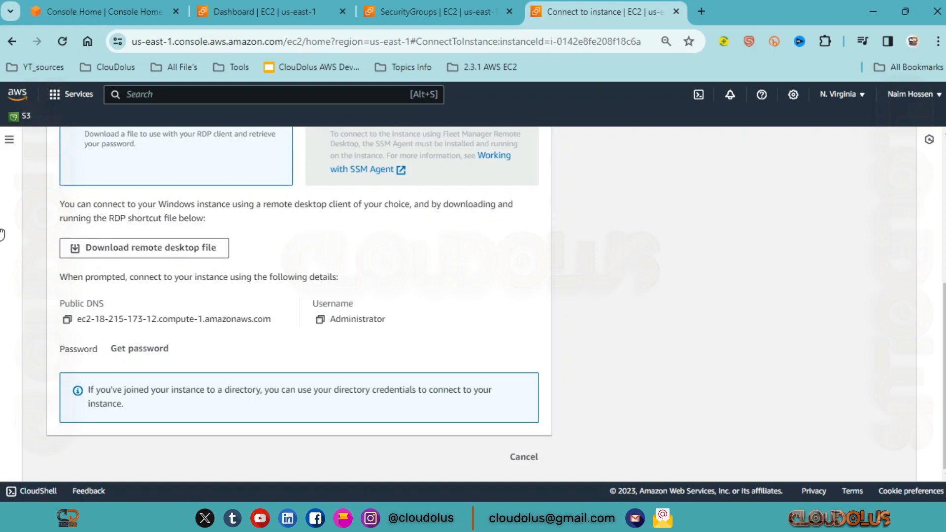
{"action": "left_click", "coordinate": [162, 252]}
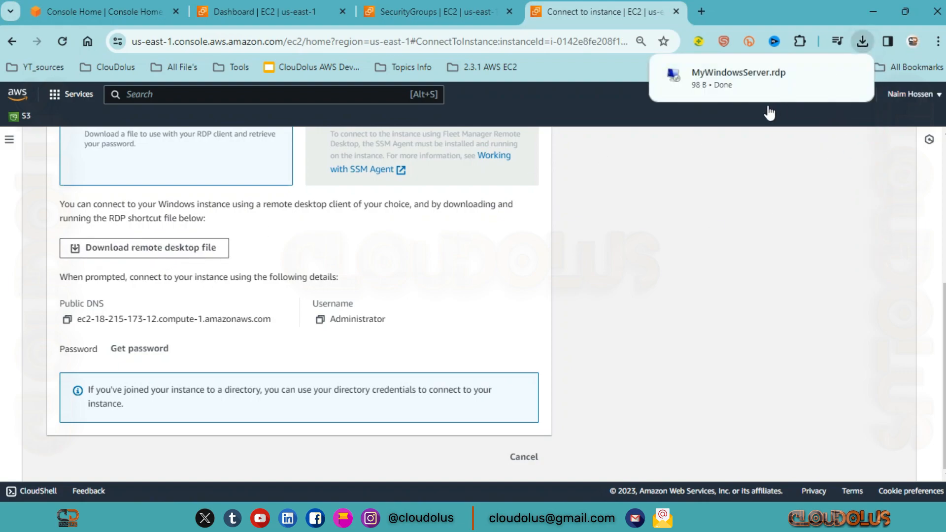
Open the downloaded MyWindowsServer.rdp, stop further publisher warnings for this computer and connect, moving the credentials prompt aside
{"action": "left_click", "coordinate": [860, 42]}
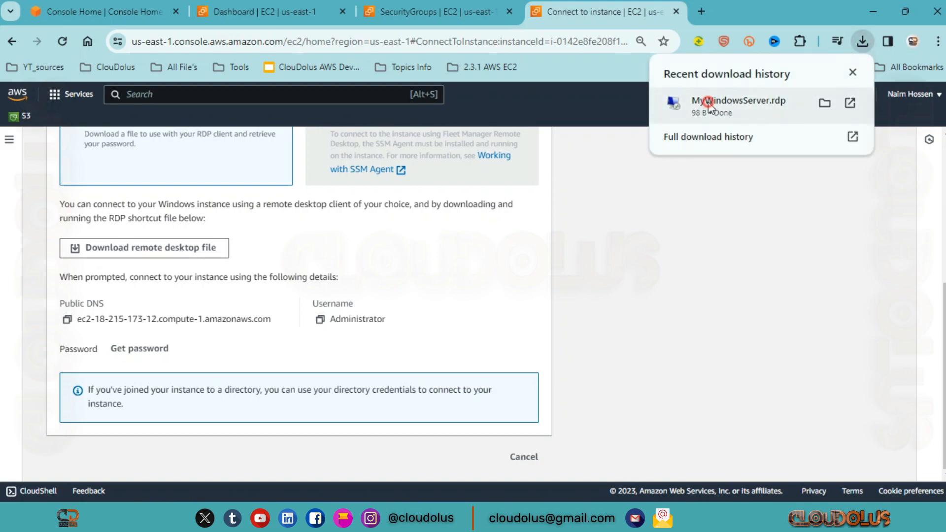
{"action": "left_click", "coordinate": [708, 102]}
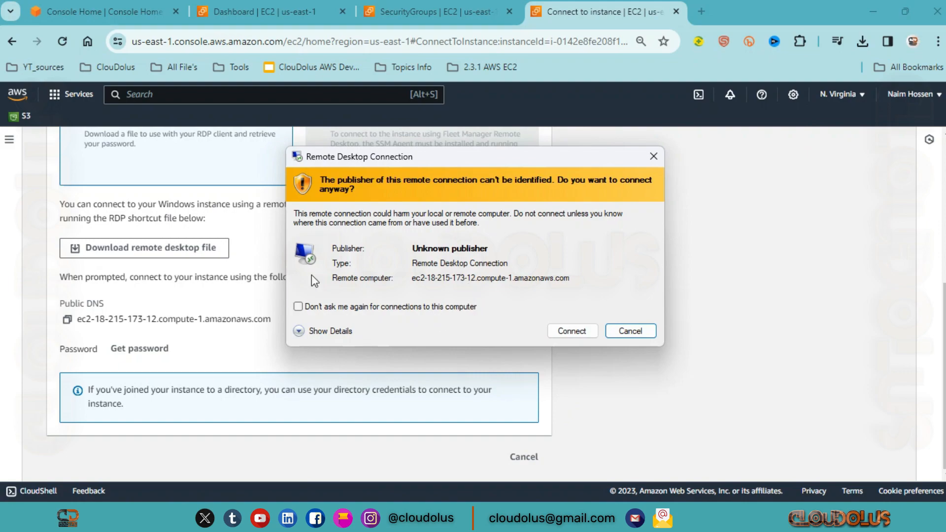
{"action": "left_click", "coordinate": [298, 307]}
{"action": "left_click", "coordinate": [575, 333]}
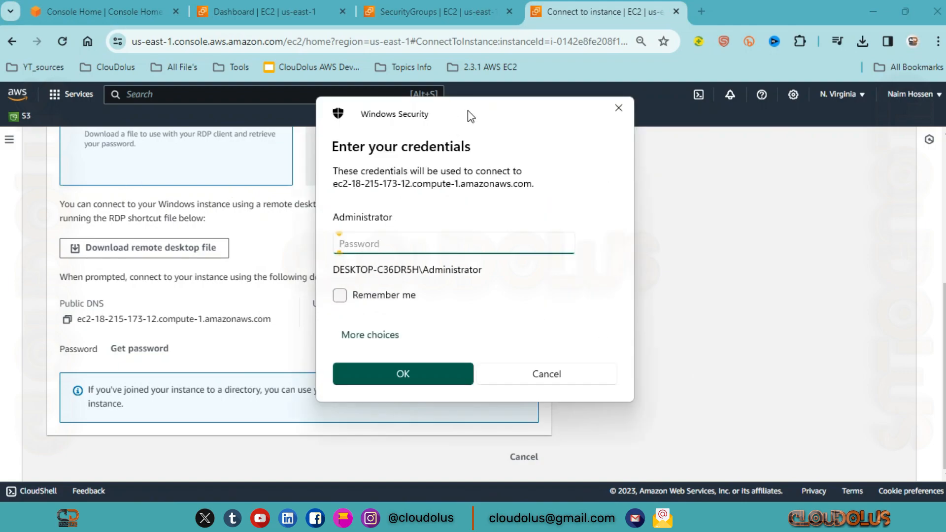
{"action": "left_click_drag", "start_coordinate": [469, 116], "coordinate": [688, 149]}
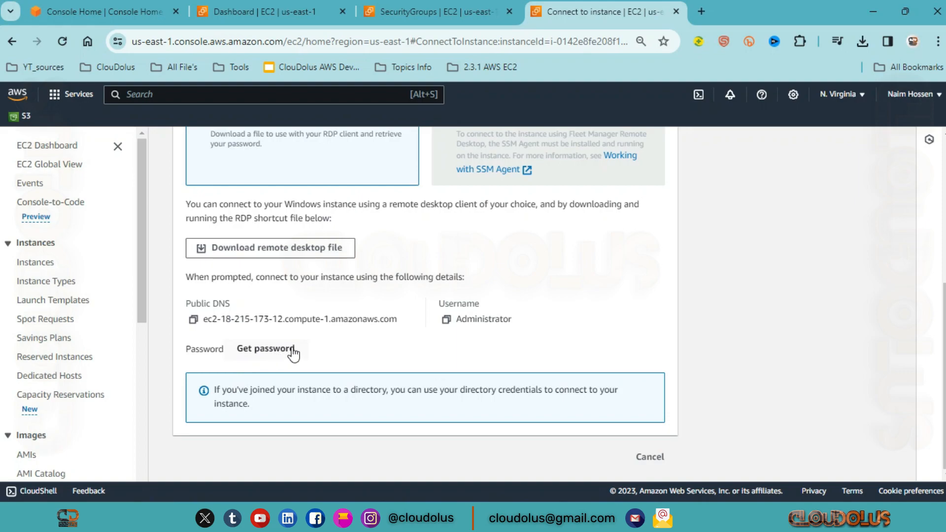
Open the Windows password retrieval page for MyWindowsServer and check which key pair is associated with the instance
{"action": "left_click", "coordinate": [262, 351]}
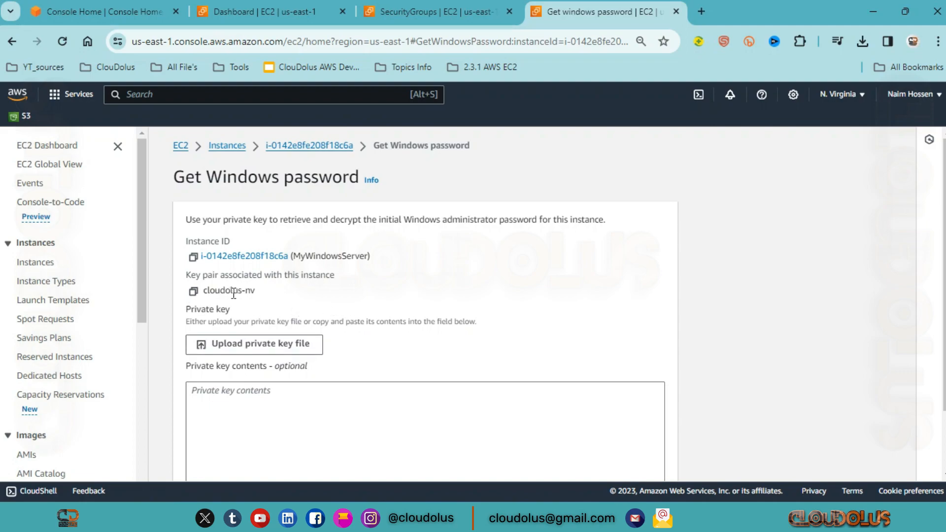
{"action": "left_click_drag", "start_coordinate": [205, 291], "coordinate": [259, 297]}
{"action": "left_click", "coordinate": [272, 297]}
{"action": "scroll", "coordinate": [246, 340], "scroll_direction": "down", "scroll_amount": 2}
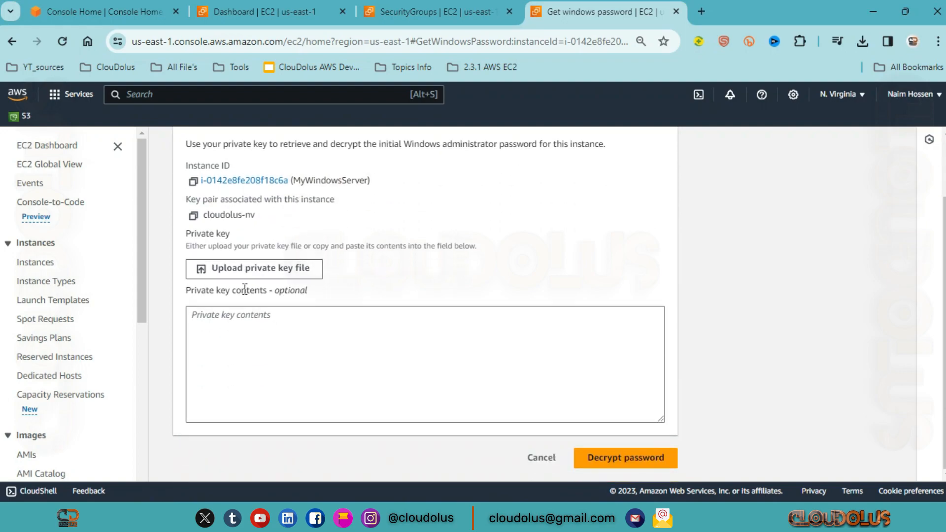
Upload the private key file cloudolus-nv.pem from the Desktop folder
{"action": "left_click", "coordinate": [271, 273]}
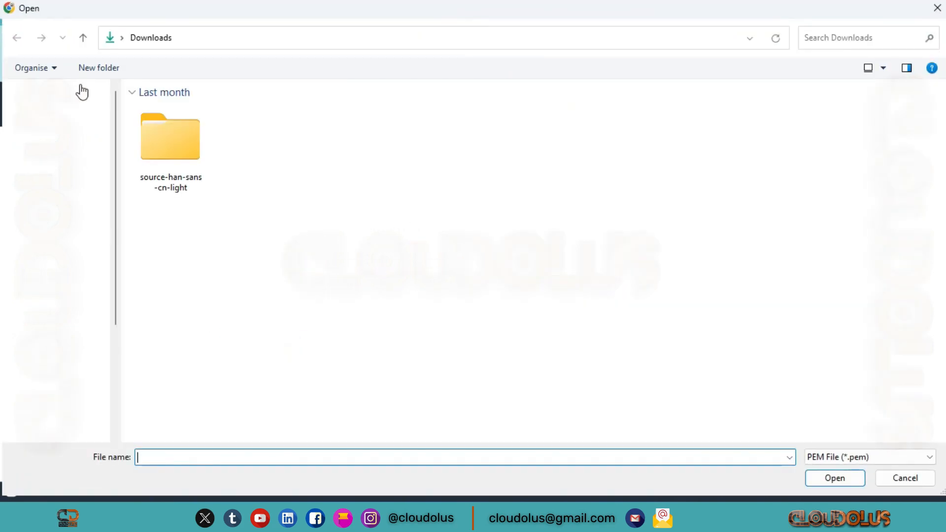
{"action": "scroll", "coordinate": [71, 134], "scroll_direction": "up", "scroll_amount": 1}
{"action": "left_click", "coordinate": [62, 158]}
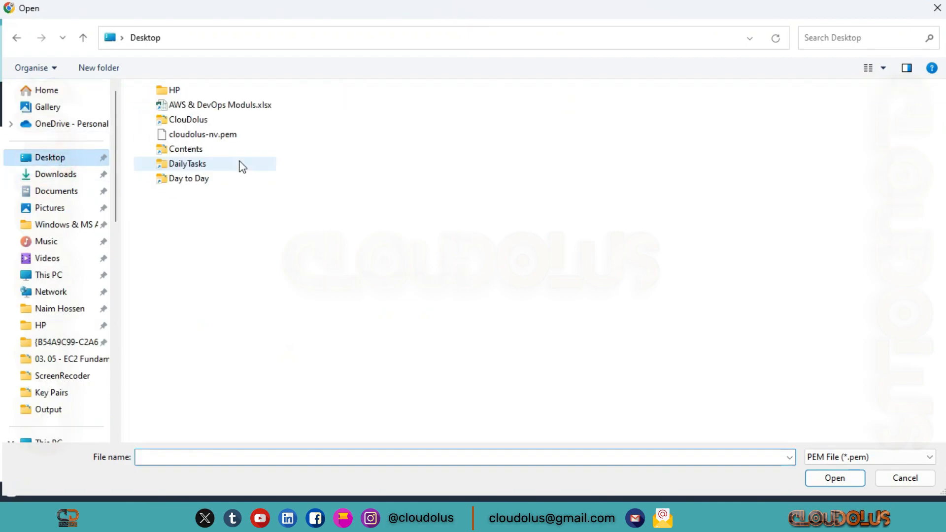
{"action": "left_click", "coordinate": [241, 153]}
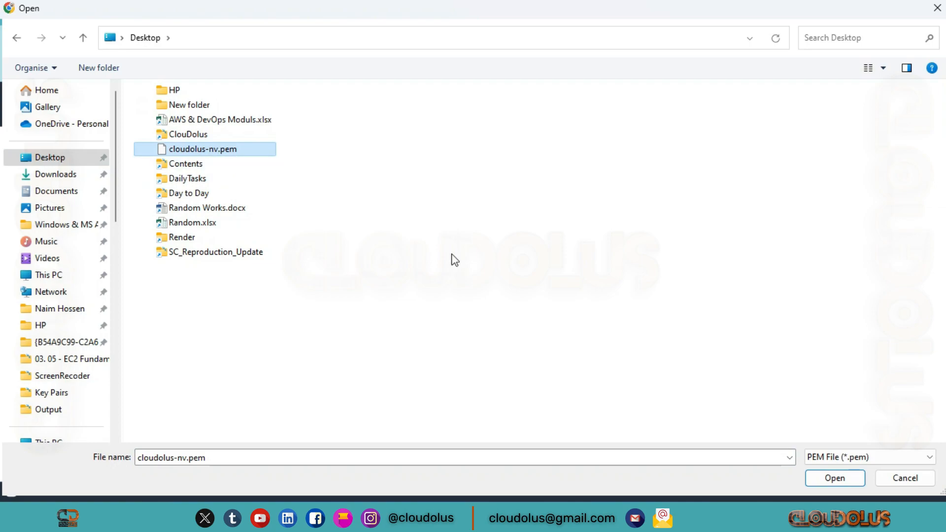
{"action": "left_click", "coordinate": [847, 485]}
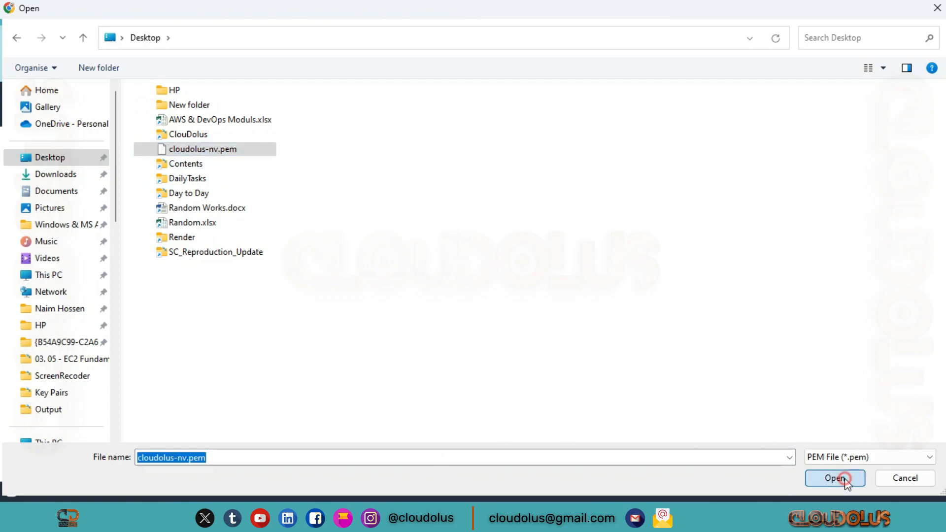
Review the loaded private key contents and decrypt the Windows administrator password
{"action": "scroll", "coordinate": [392, 304], "scroll_direction": "down", "scroll_amount": 1}
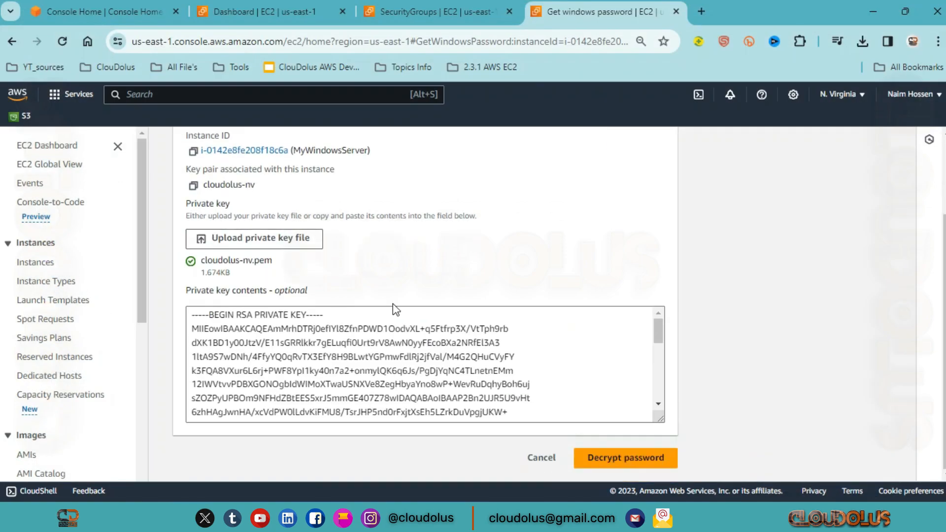
{"action": "scroll", "coordinate": [600, 414], "scroll_direction": "down", "scroll_amount": 5}
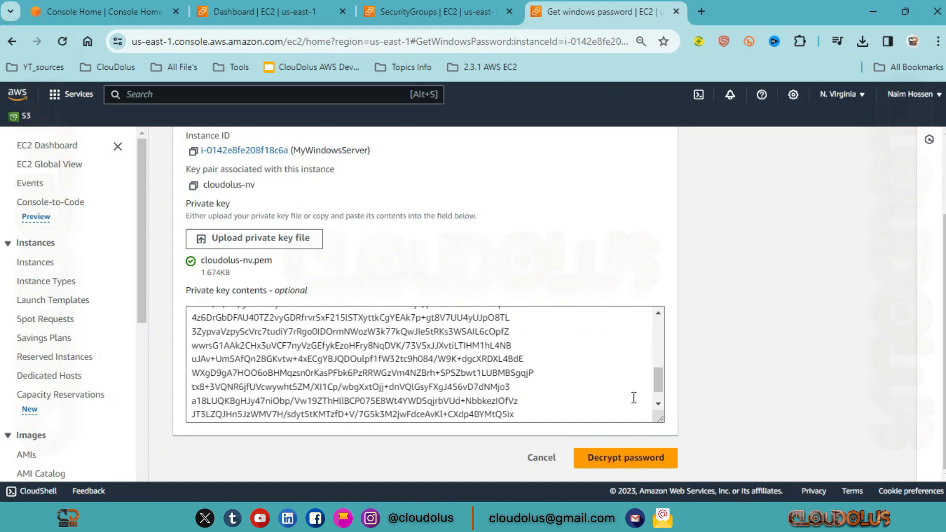
{"action": "left_click", "coordinate": [631, 461]}
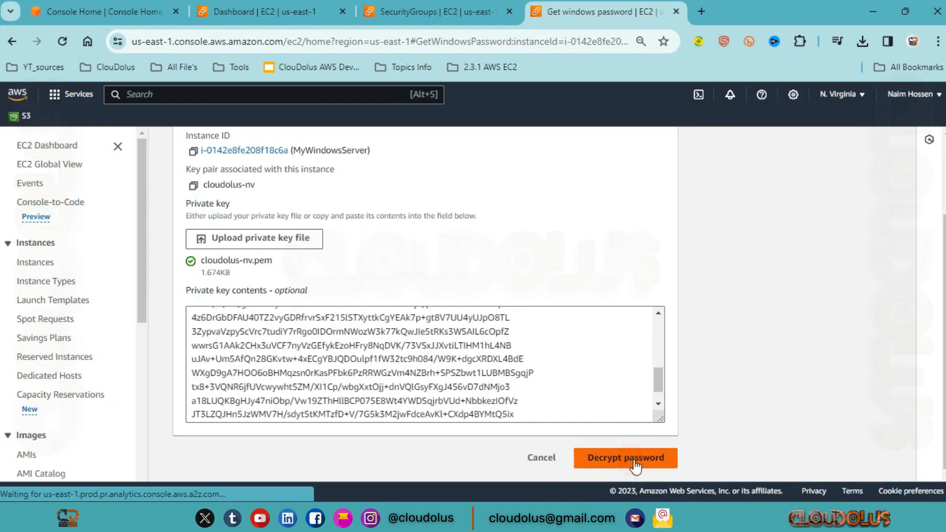
{"action": "scroll", "coordinate": [508, 382], "scroll_direction": "down", "scroll_amount": 2}
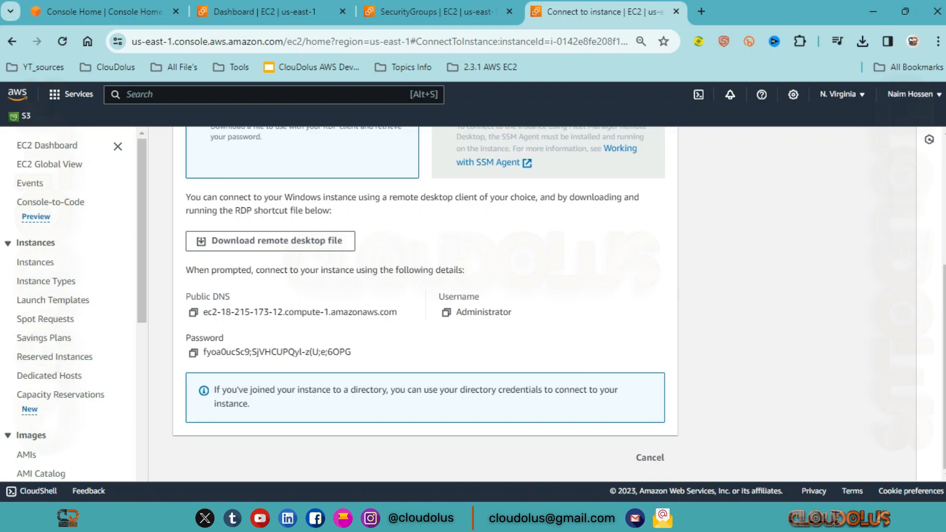
Copy the decrypted administrator password into the remote desktop credentials prompt, enable Remember me and submit the credentials
{"action": "left_click", "coordinate": [690, 517]}
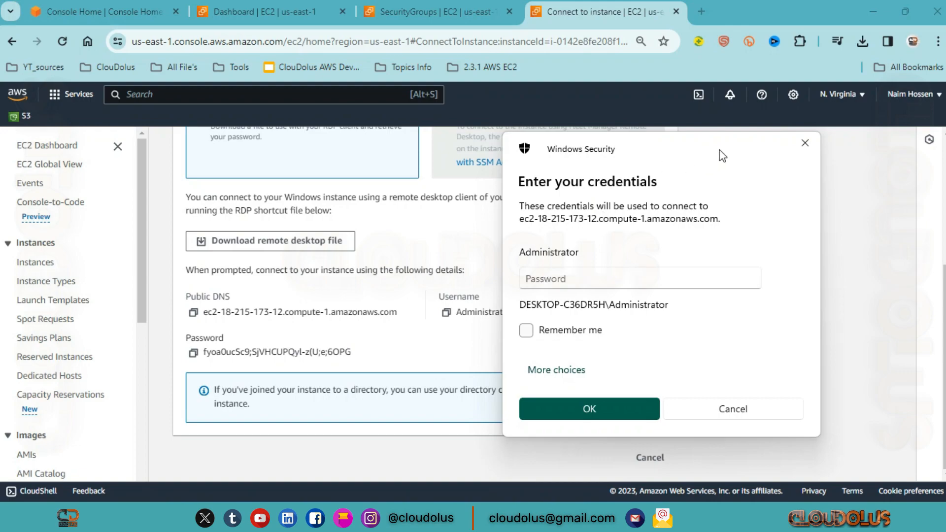
{"action": "left_click_drag", "start_coordinate": [717, 147], "coordinate": [691, 145]}
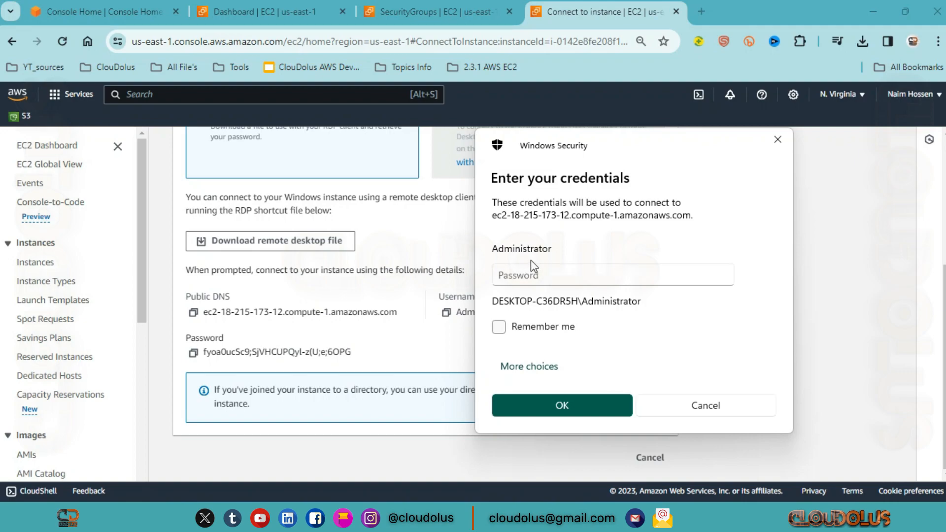
{"action": "left_click", "coordinate": [193, 353]}
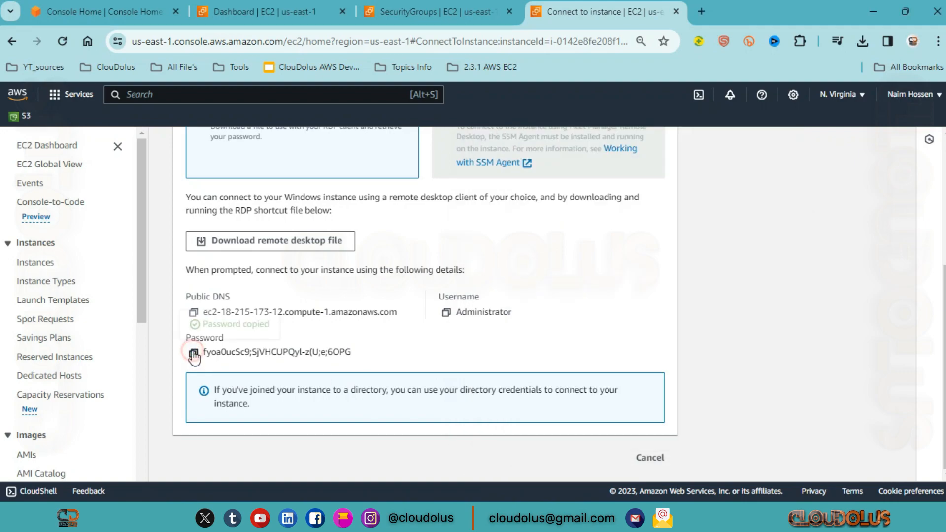
{"action": "key", "text": "alt+Tab"}
{"action": "left_click", "coordinate": [551, 276]}
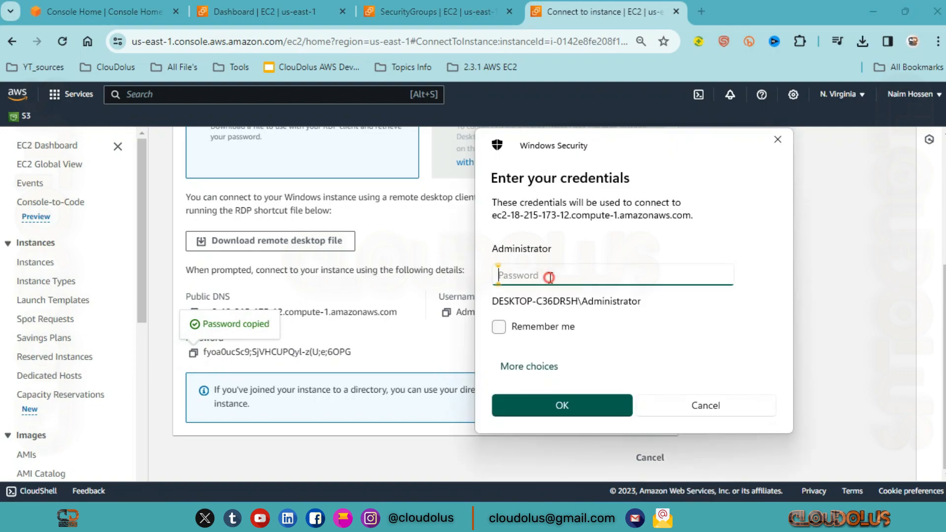
{"action": "key", "text": "ctrl+v"}
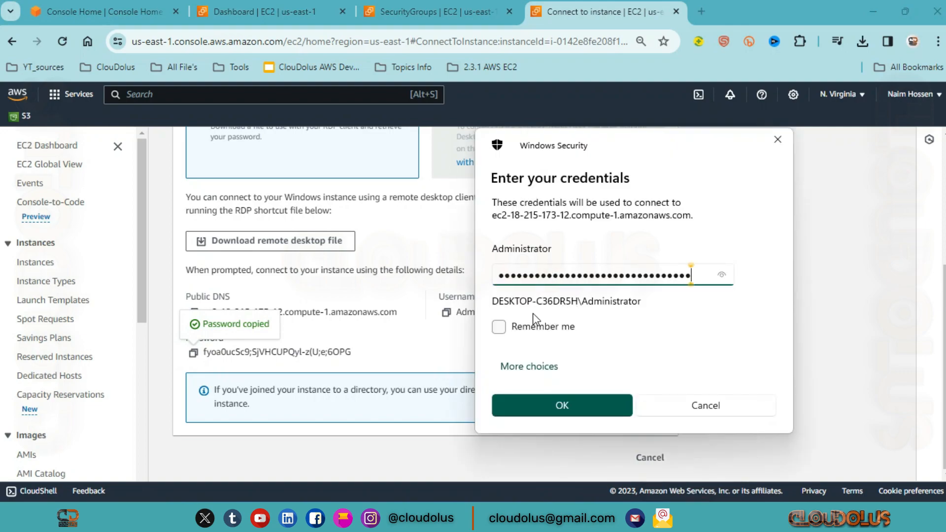
{"action": "left_click", "coordinate": [499, 326]}
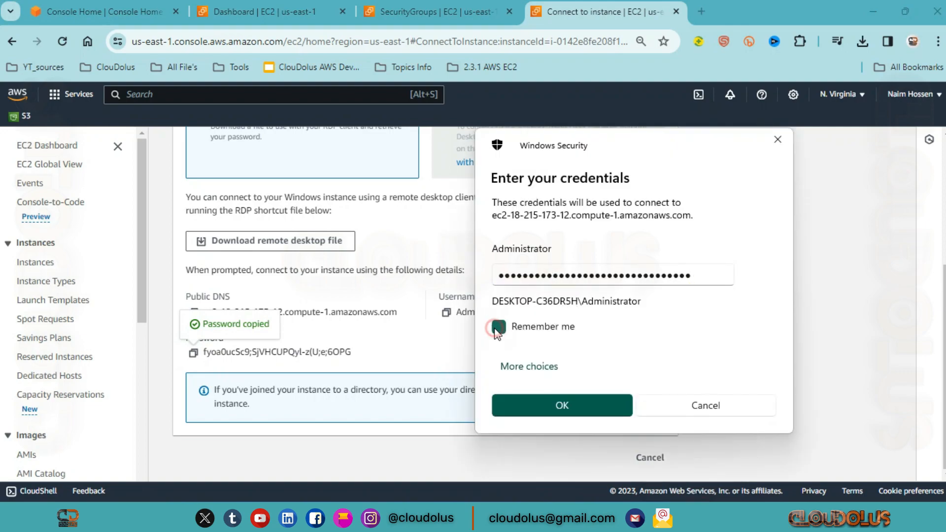
{"action": "left_click", "coordinate": [601, 403]}
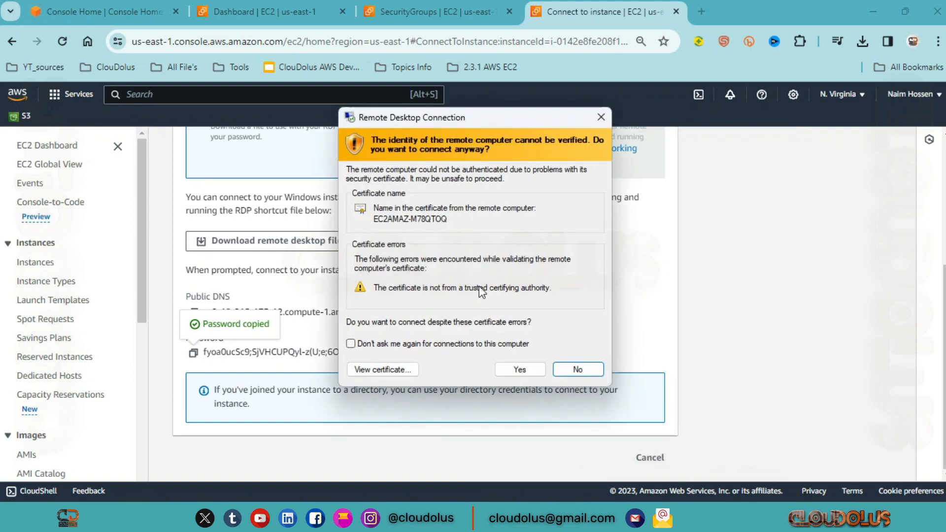
Accept the certificate warning to connect to the instance and dismiss the network discovery prompt on its desktop
{"action": "left_click", "coordinate": [525, 370]}
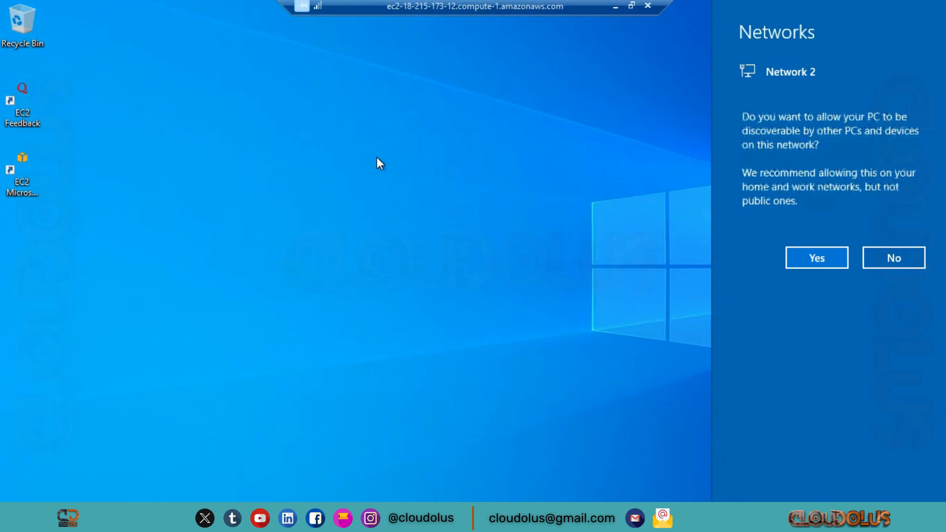
{"action": "left_click", "coordinate": [476, 192]}
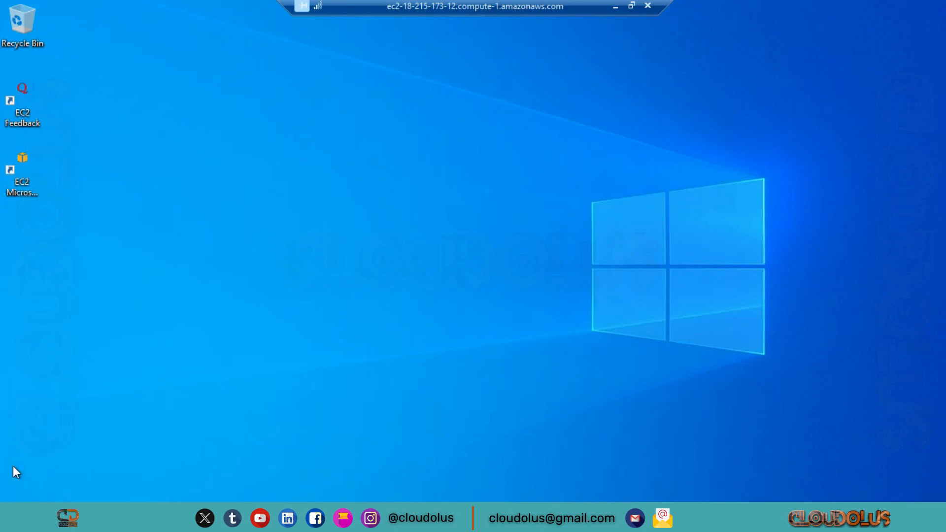
Open Windows PowerShell on the remote server, run winver to check the Windows version, and close the version window
{"action": "key", "text": "super"}
{"action": "left_click", "coordinate": [340, 135]}
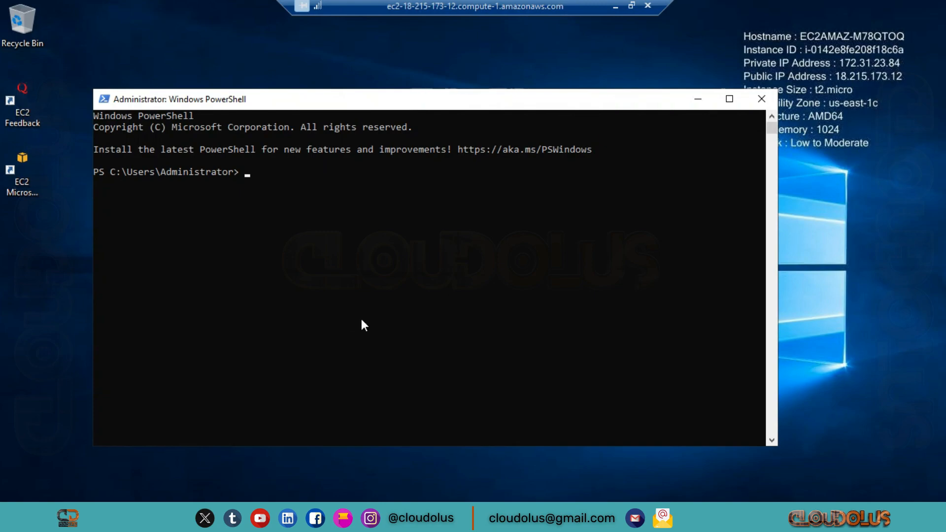
{"action": "type", "text": "winver"}
{"action": "key", "text": "Return"}
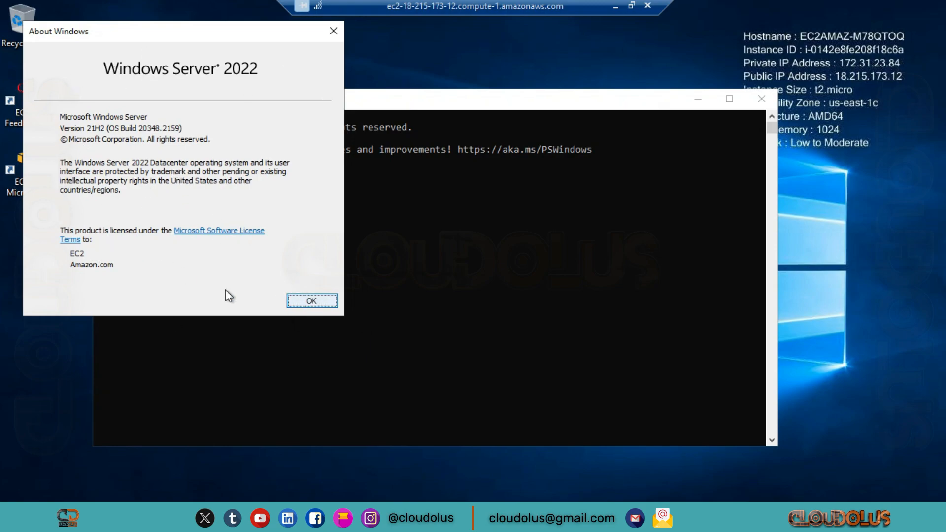
{"action": "left_click", "coordinate": [318, 301]}
End the remote session by running logoff in PowerShell
{"action": "left_click", "coordinate": [344, 196]}
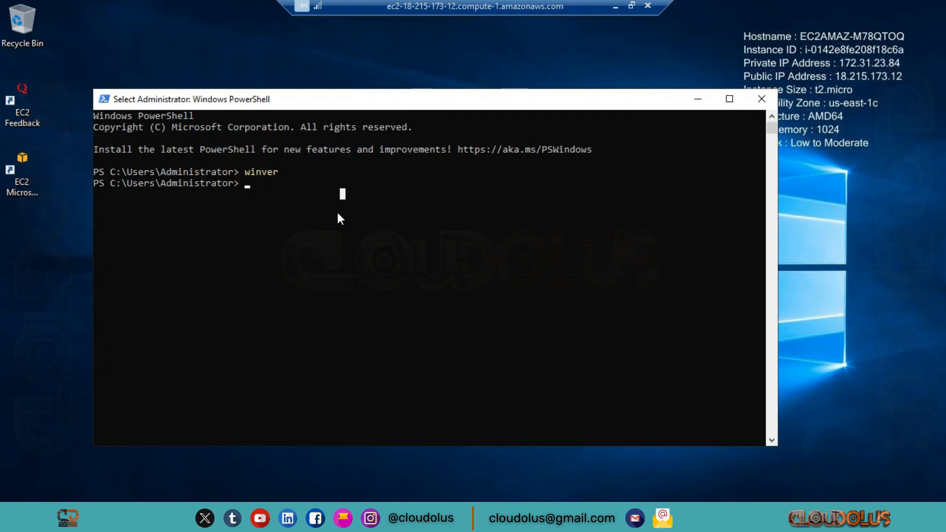
{"action": "type", "text": "log"}
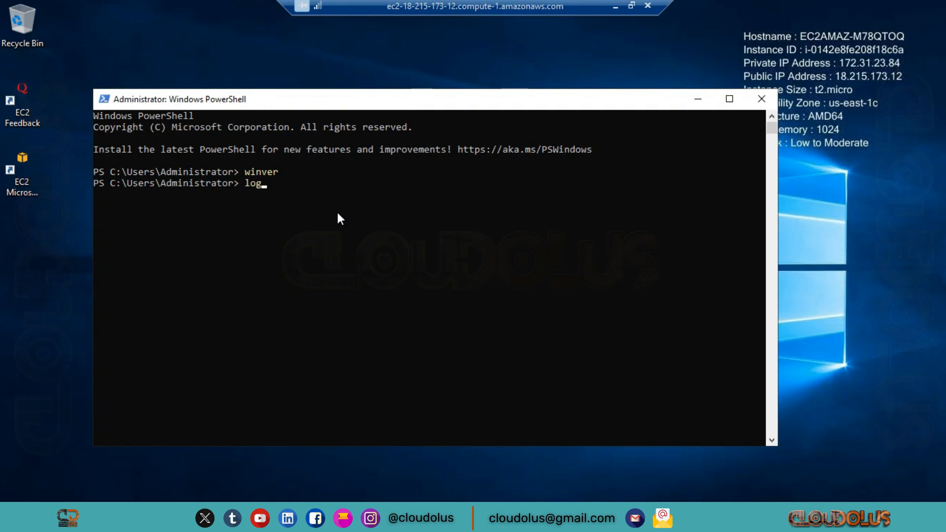
{"action": "type", "text": "off"}
{"action": "key", "text": "Return"}
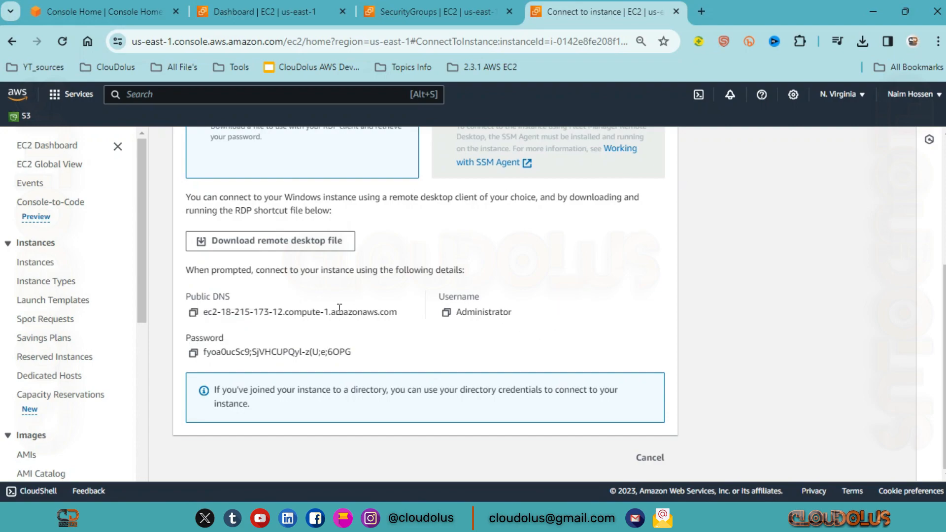
Review the RDP client connection details for MyWindowsServer, including the connection type, public DNS, username and password entries
{"action": "scroll", "coordinate": [339, 308], "scroll_direction": "up", "scroll_amount": 2}
{"action": "scroll", "coordinate": [351, 309], "scroll_direction": "down", "scroll_amount": 2}
{"action": "scroll", "coordinate": [438, 288], "scroll_direction": "up", "scroll_amount": 3}
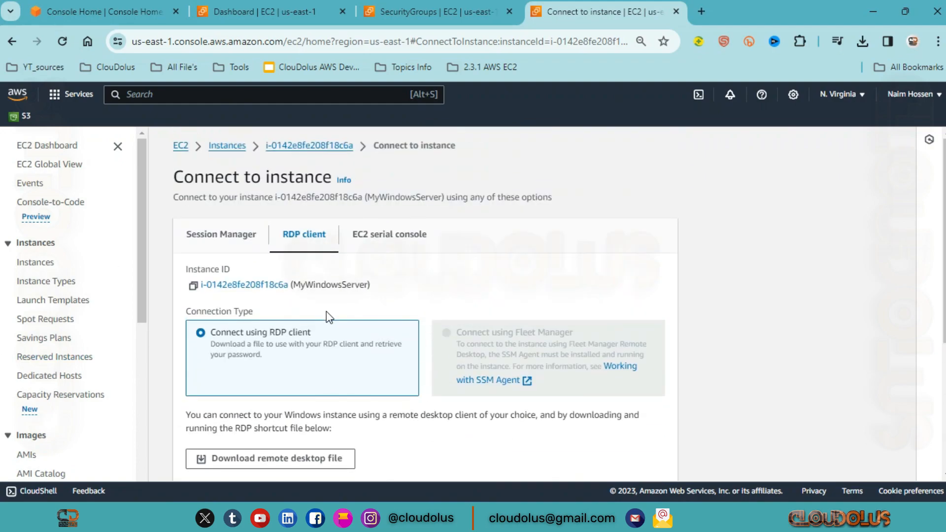
{"action": "scroll", "coordinate": [338, 333], "scroll_direction": "down", "scroll_amount": 4}
{"action": "scroll", "coordinate": [338, 332], "scroll_direction": "up", "scroll_amount": 4}
{"action": "scroll", "coordinate": [413, 413], "scroll_direction": "down", "scroll_amount": 1}
{"action": "scroll", "coordinate": [413, 413], "scroll_direction": "down", "scroll_amount": 2}
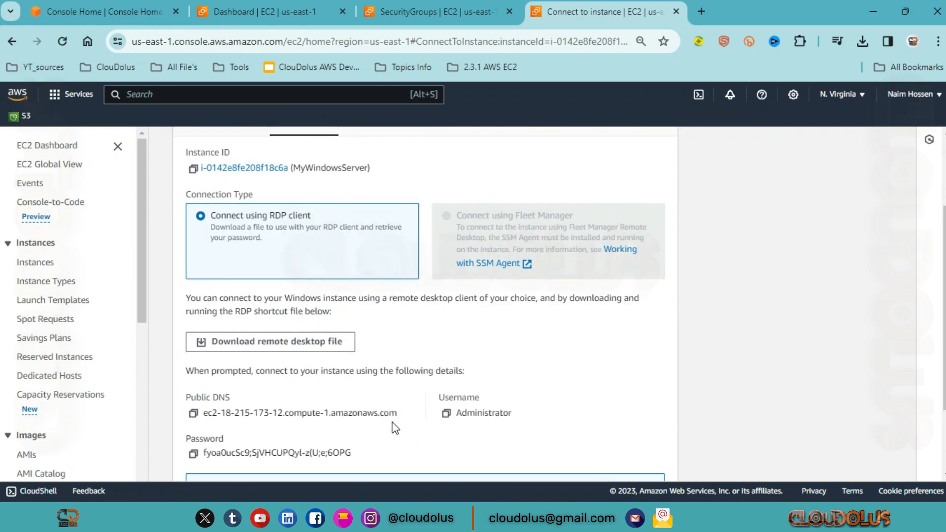
{"action": "scroll", "coordinate": [486, 384], "scroll_direction": "down", "scroll_amount": 2}
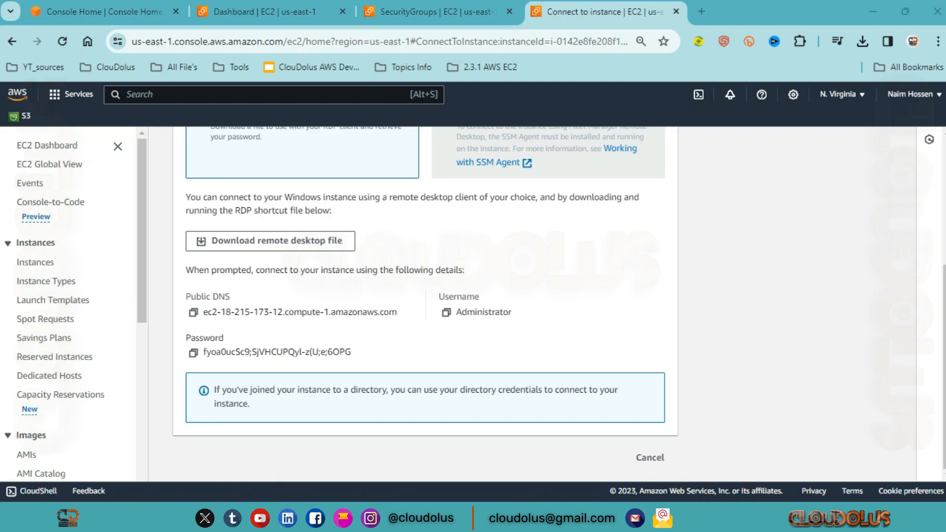
{"action": "left_click", "coordinate": [259, 516]}
{"action": "key", "text": "super+r"}
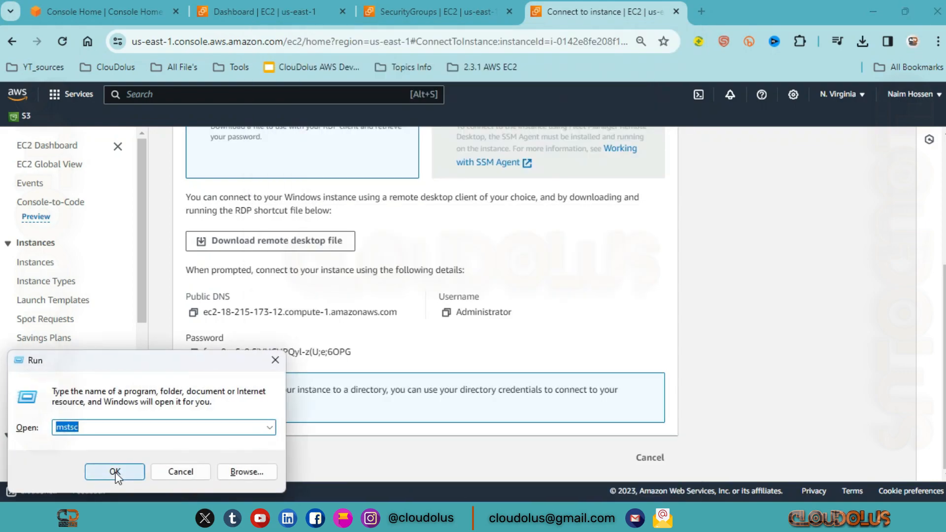
{"action": "key", "text": "BackSpace"}
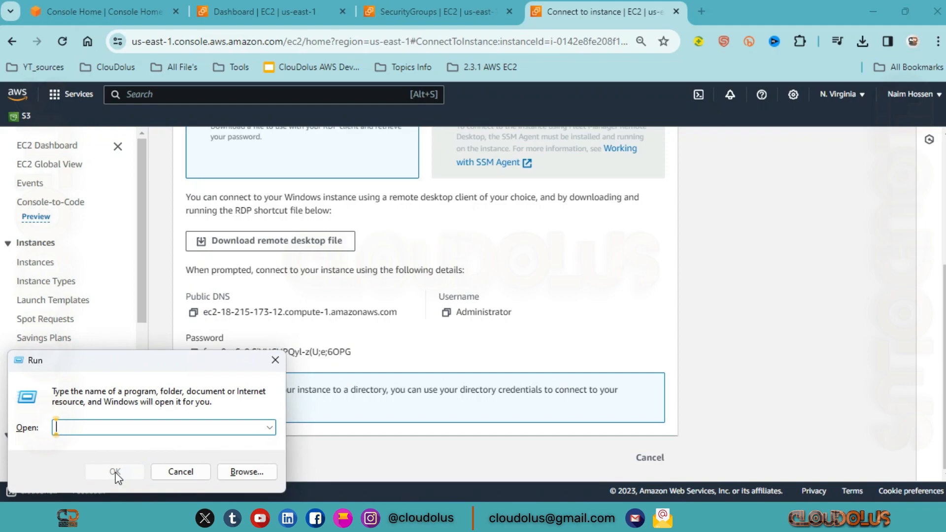
{"action": "left_click", "coordinate": [275, 361]}
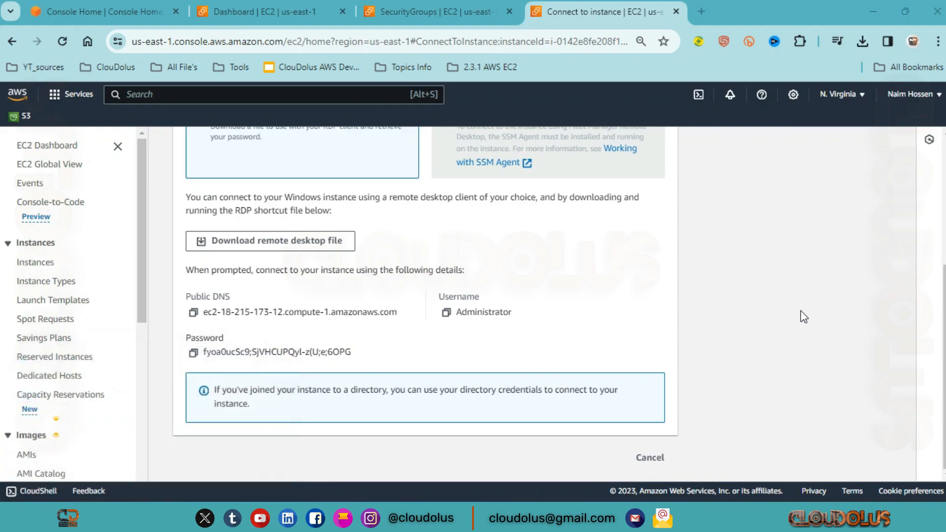
Launch the local Remote Desktop Connection client by running mstsc
{"action": "key", "text": "super+r"}
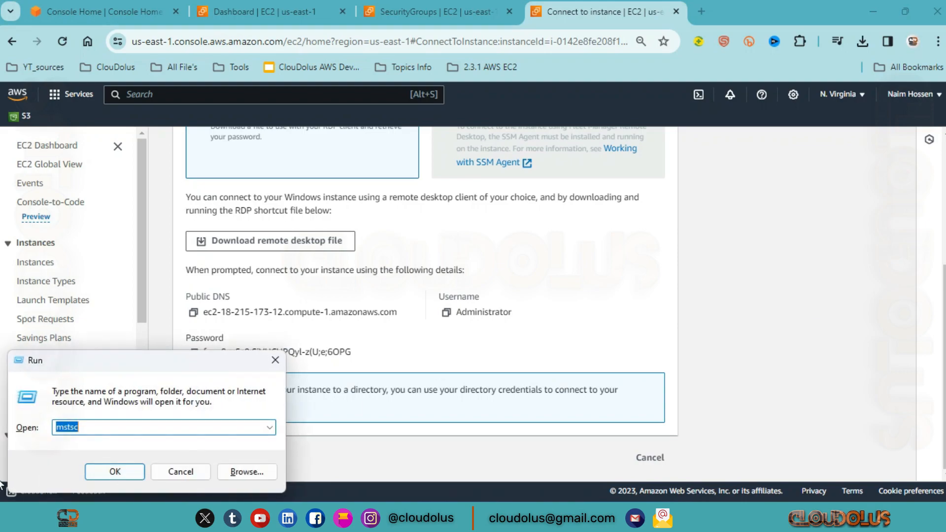
{"action": "type", "text": "ms"}
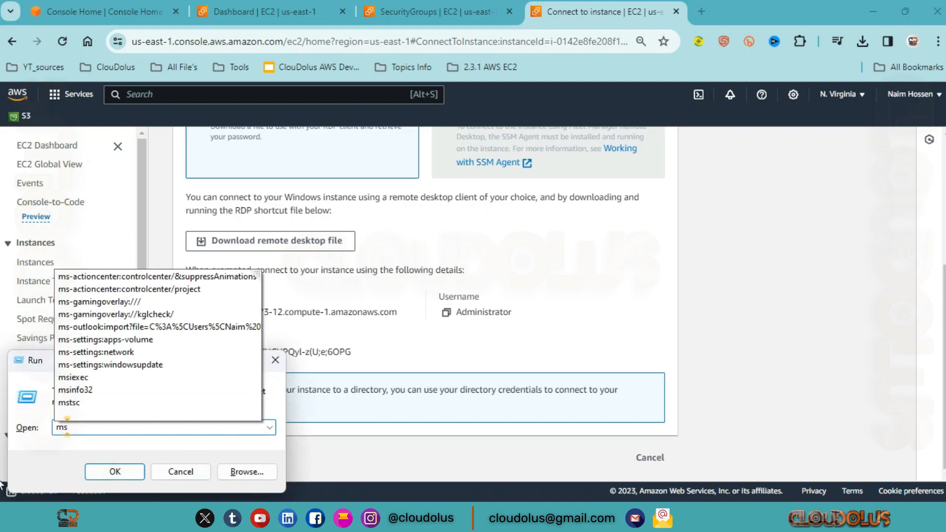
{"action": "type", "text": "tsc"}
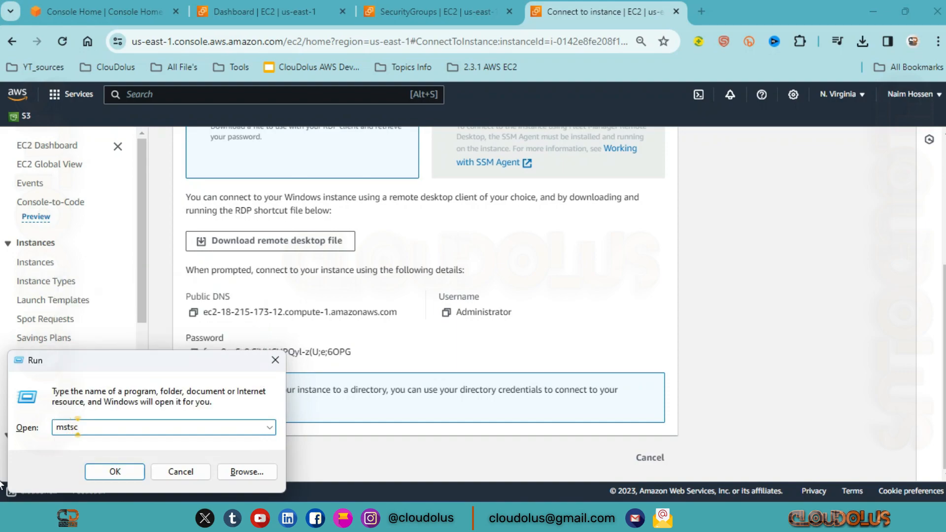
{"action": "key", "text": "Return"}
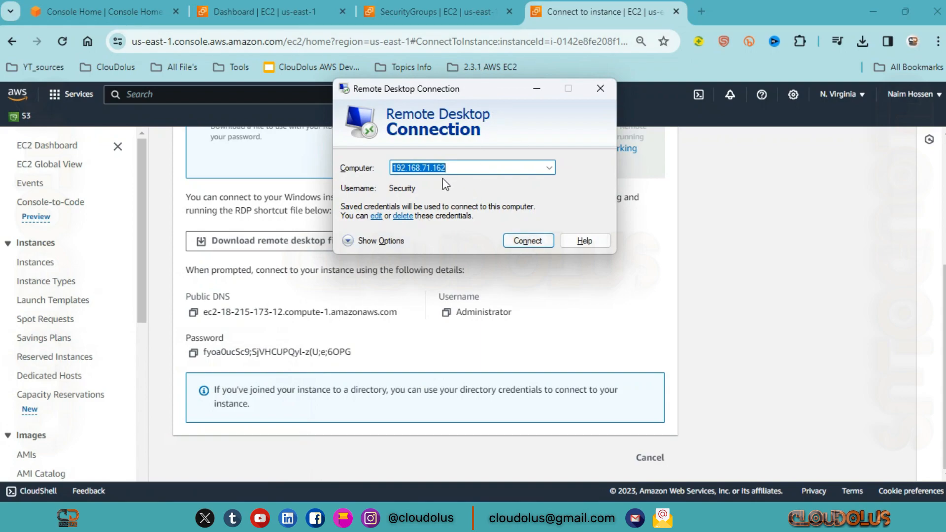
Expand the connection options and replace the computer name with the instance's copied public DNS, ec2-18-215-173-12.compute-1.amazonaws.com
{"action": "key", "text": "BackSpace"}
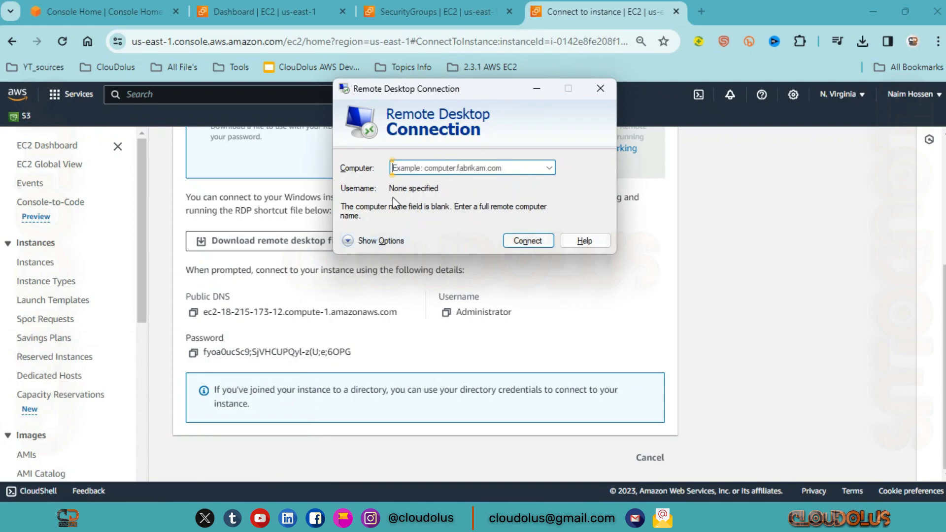
{"action": "left_click", "coordinate": [348, 242]}
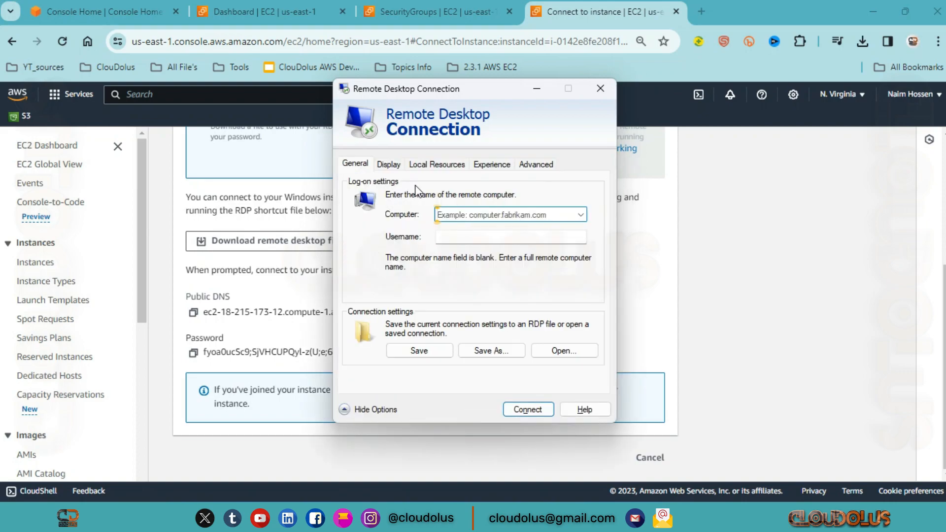
{"action": "left_click_drag", "start_coordinate": [491, 90], "coordinate": [726, 96]}
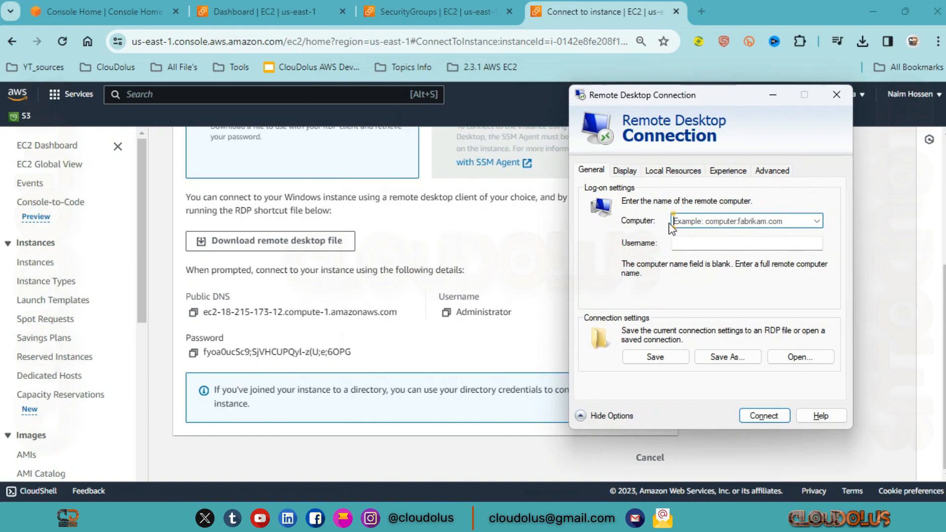
{"action": "scroll", "coordinate": [296, 364], "scroll_direction": "up", "scroll_amount": 3}
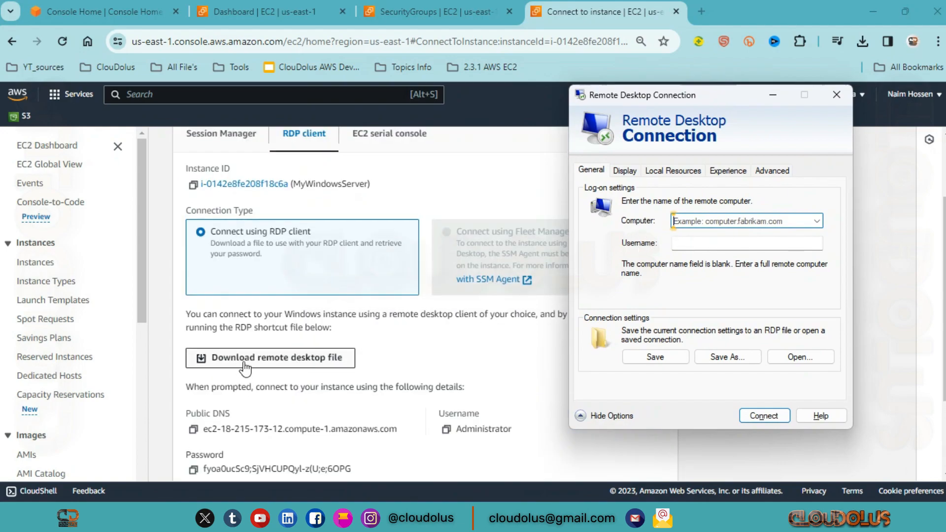
{"action": "scroll", "coordinate": [245, 367], "scroll_direction": "down", "scroll_amount": 2}
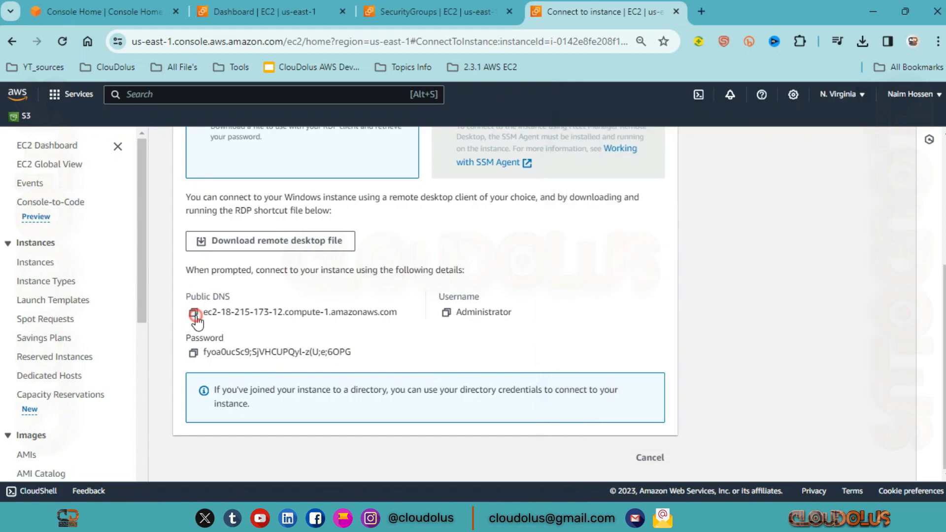
{"action": "left_click", "coordinate": [194, 313]}
{"action": "left_click", "coordinate": [695, 518]}
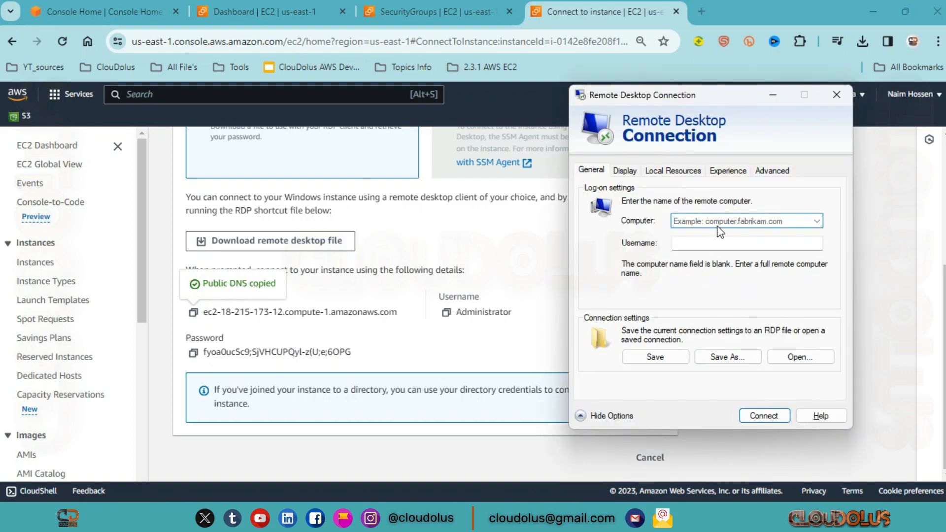
{"action": "key", "text": "ctrl+v"}
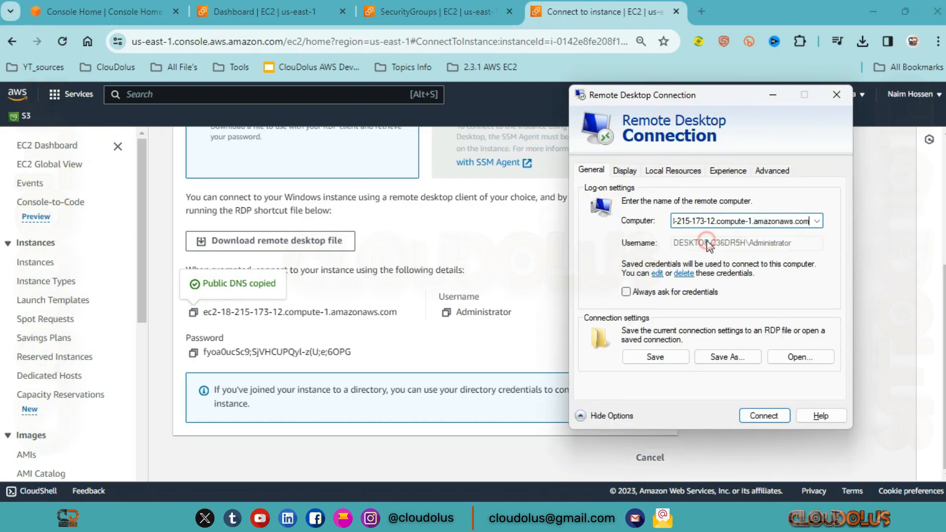
Enable Always ask for credentials, set the username to the copied Administrator value and start the connection
{"action": "left_click", "coordinate": [626, 292]}
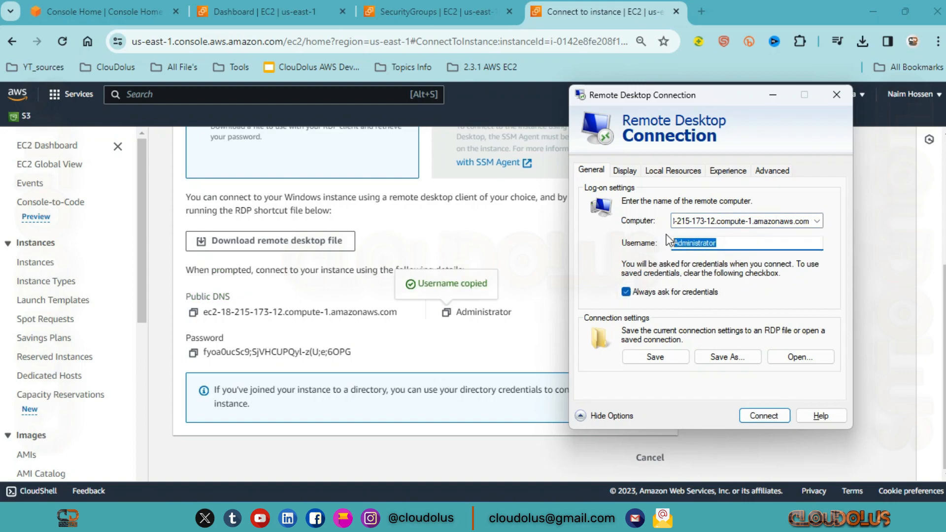
{"action": "key", "text": "ctrl+v"}
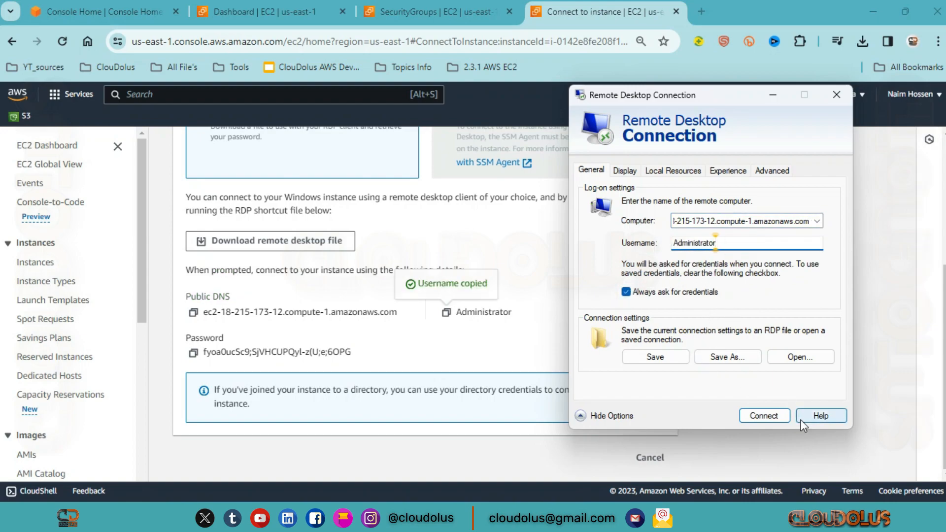
{"action": "left_click", "coordinate": [771, 417]}
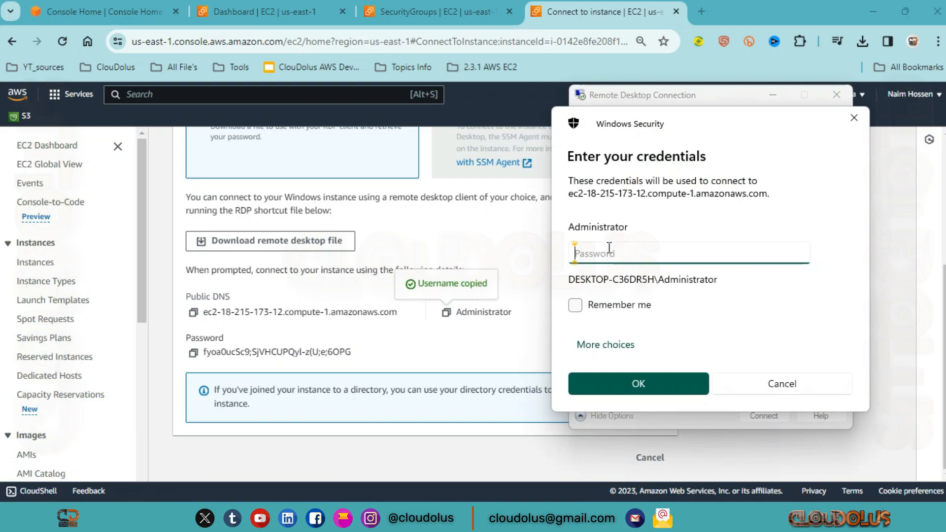
Copy the administrator password from the instance's connection page into the credentials prompt, submit it and accept the certificate warning
{"action": "left_click", "coordinate": [194, 353]}
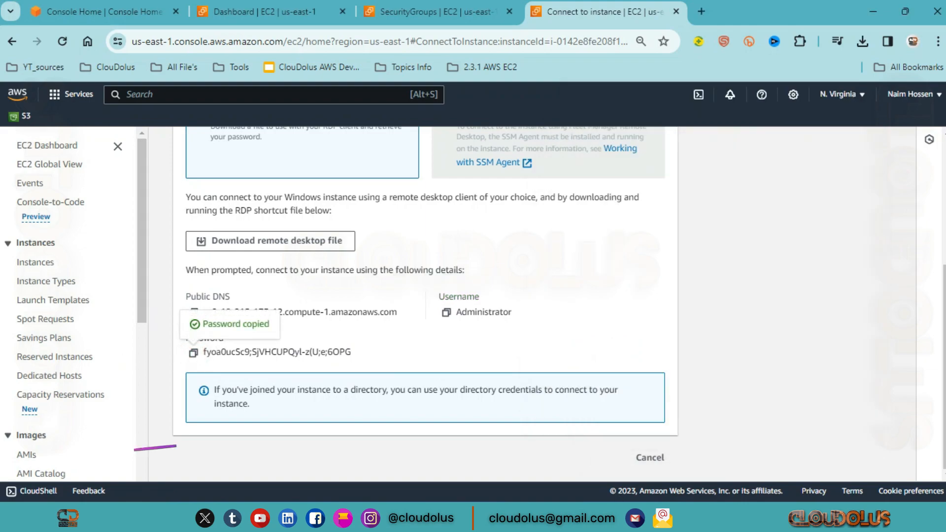
{"action": "left_click", "coordinate": [634, 516]}
{"action": "key", "text": "ctrl+v"}
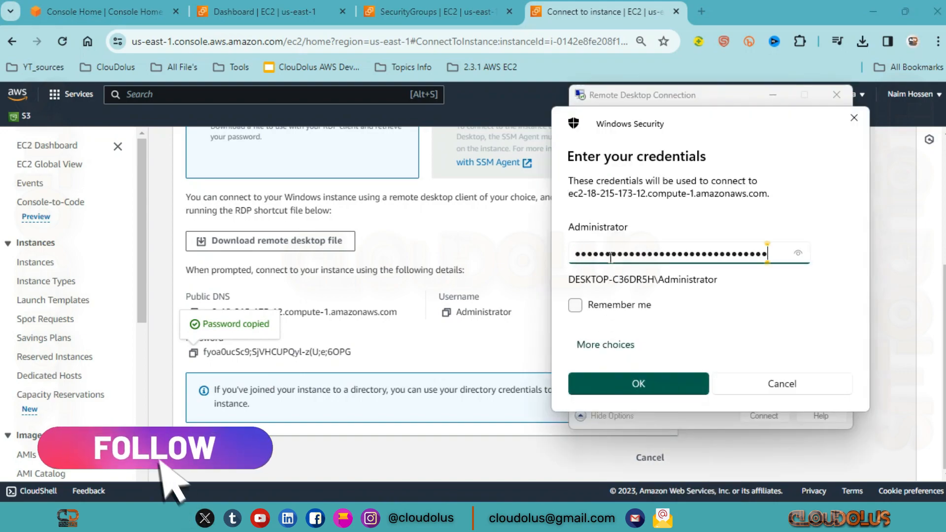
{"action": "left_click", "coordinate": [609, 383]}
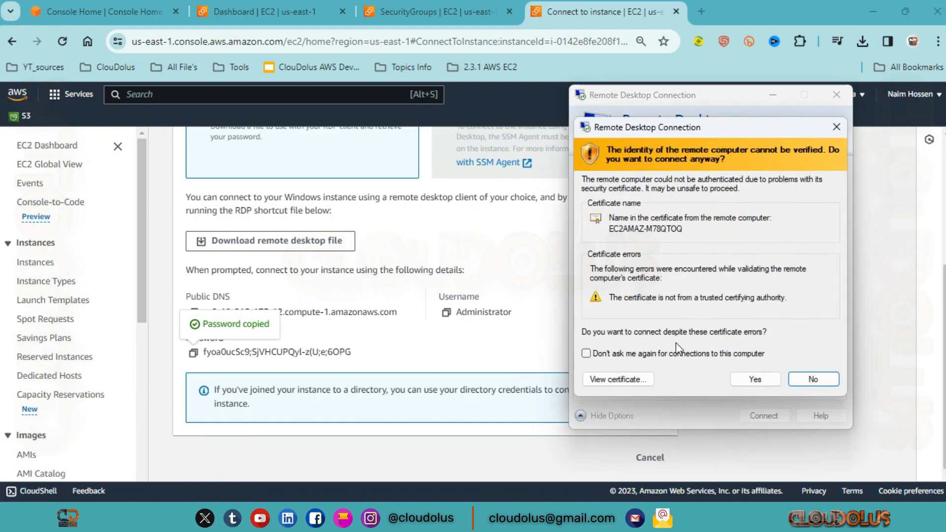
{"action": "left_click", "coordinate": [767, 383]}
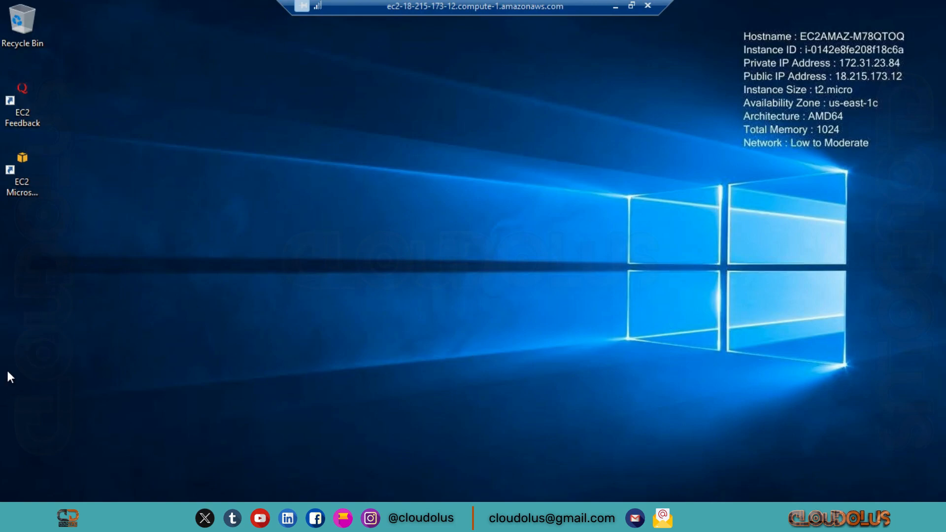
Refresh the remote server's desktop twice
{"action": "right_click", "coordinate": [560, 159]}
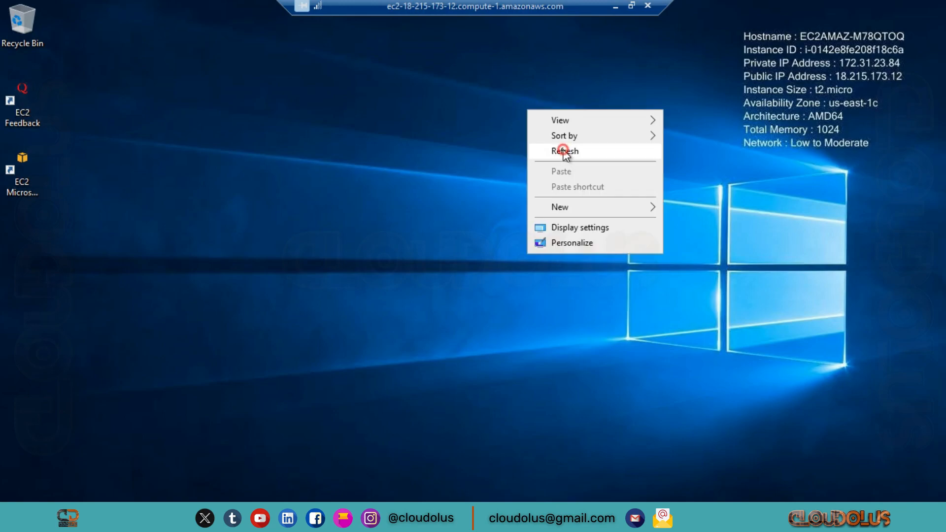
{"action": "left_click", "coordinate": [563, 149]}
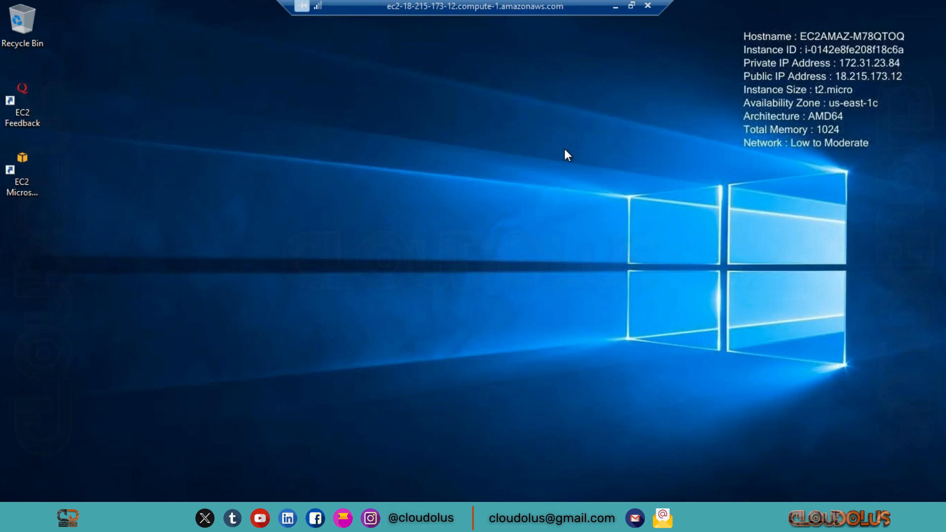
{"action": "right_click", "coordinate": [566, 150]}
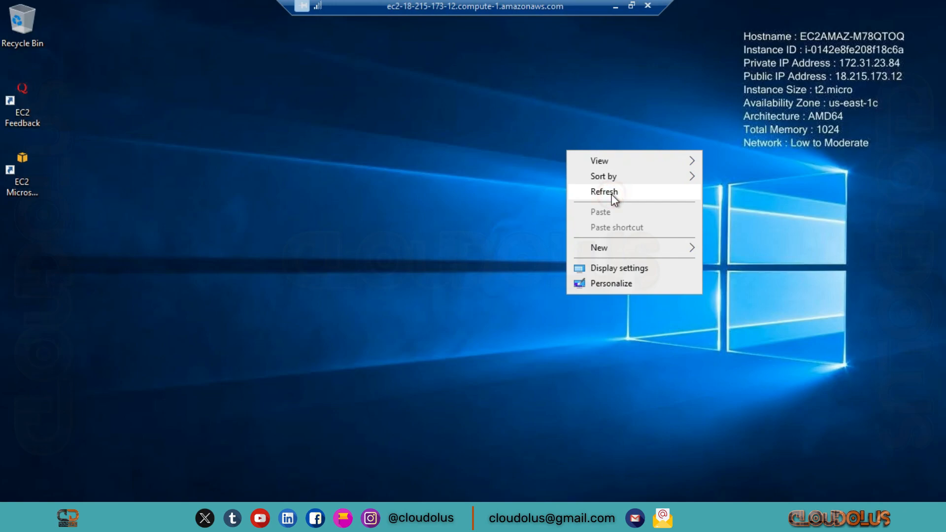
{"action": "left_click", "coordinate": [612, 199]}
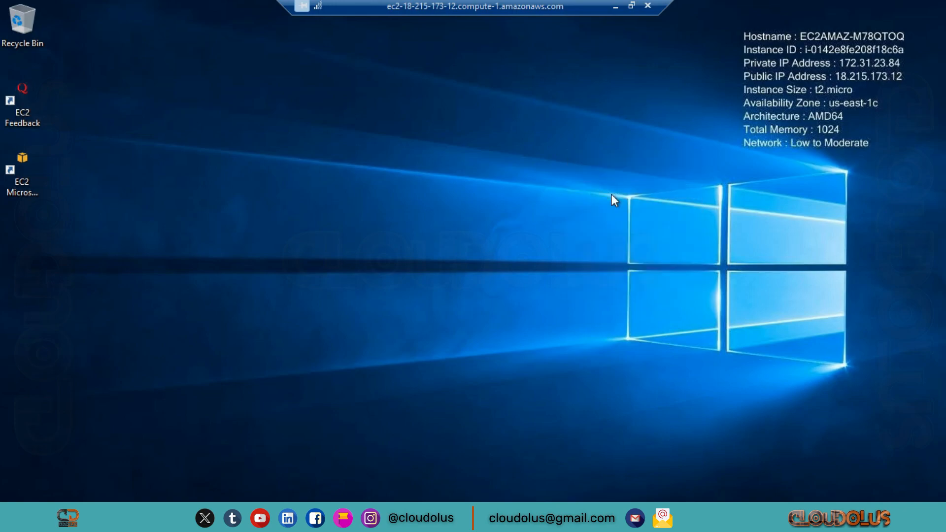
Refresh the remote desktop, check the server's Windows version by running winver in Windows PowerShell, and close the version window
{"action": "right_click", "coordinate": [550, 169]}
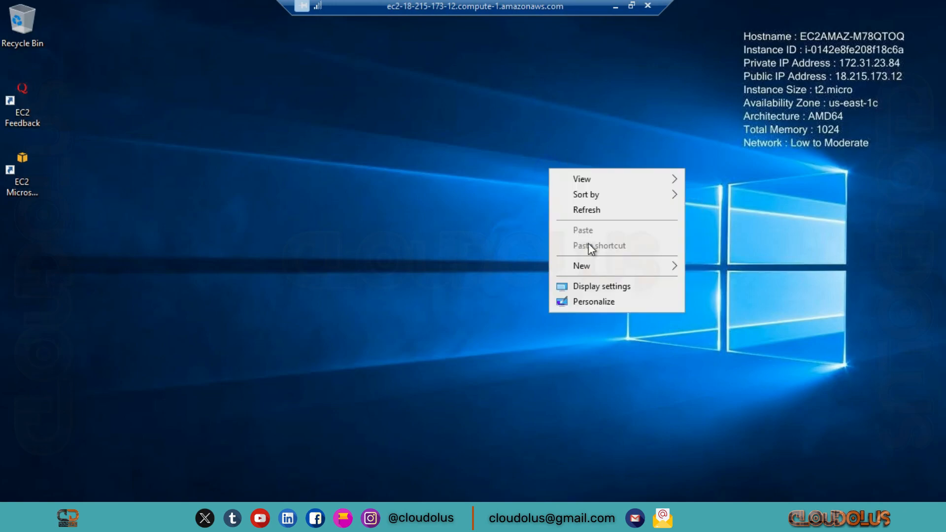
{"action": "left_click", "coordinate": [593, 211]}
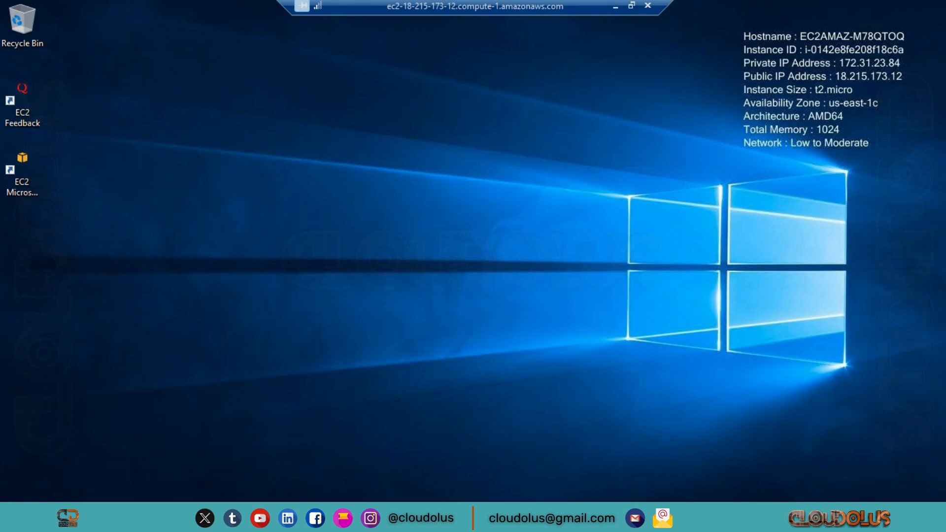
{"action": "left_click", "coordinate": [13, 517]}
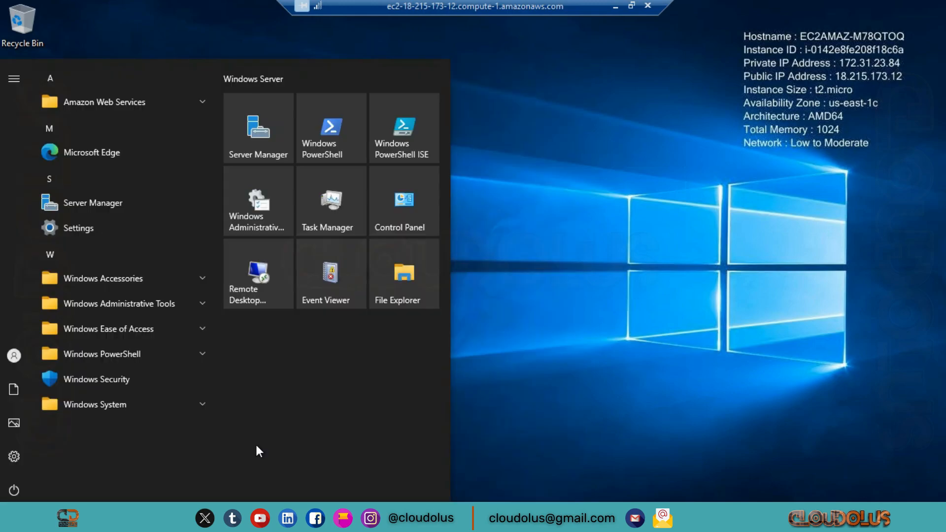
{"action": "left_click", "coordinate": [324, 125]}
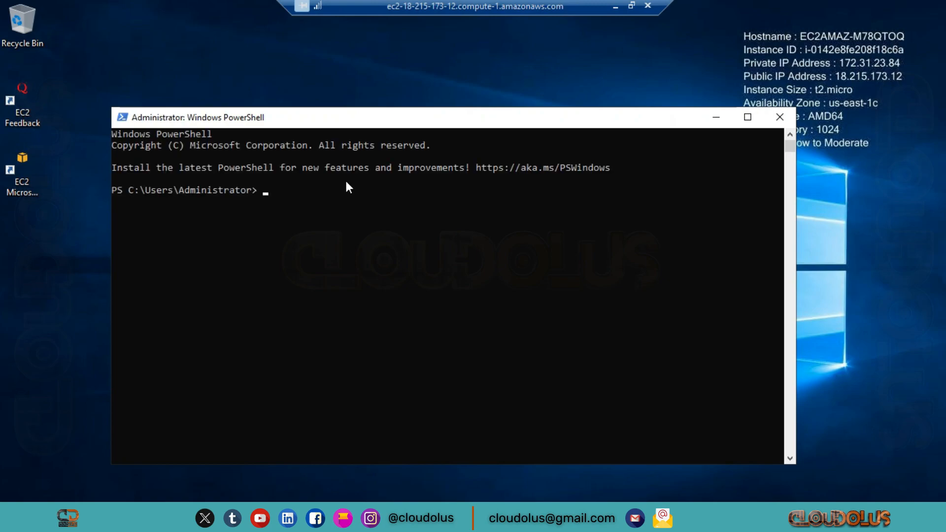
{"action": "type", "text": "winver"}
{"action": "key", "text": "Return"}
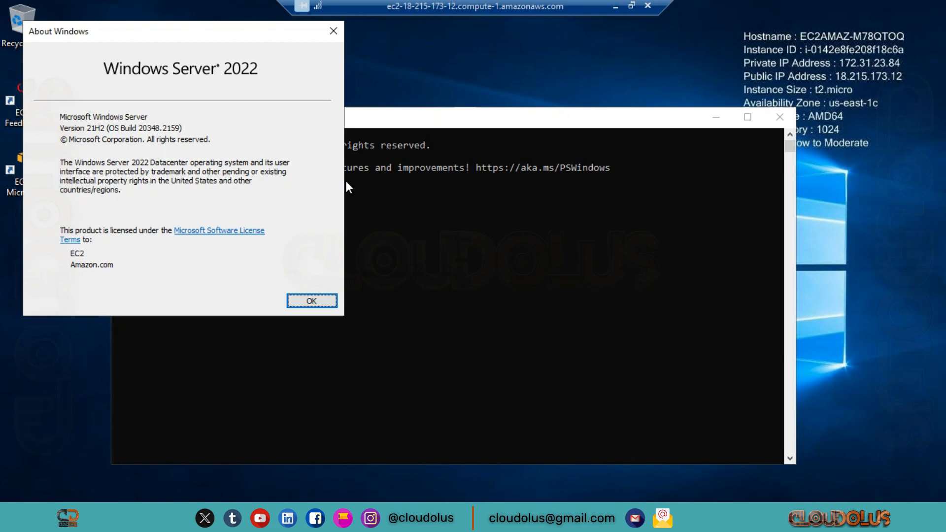
{"action": "left_click", "coordinate": [322, 301]}
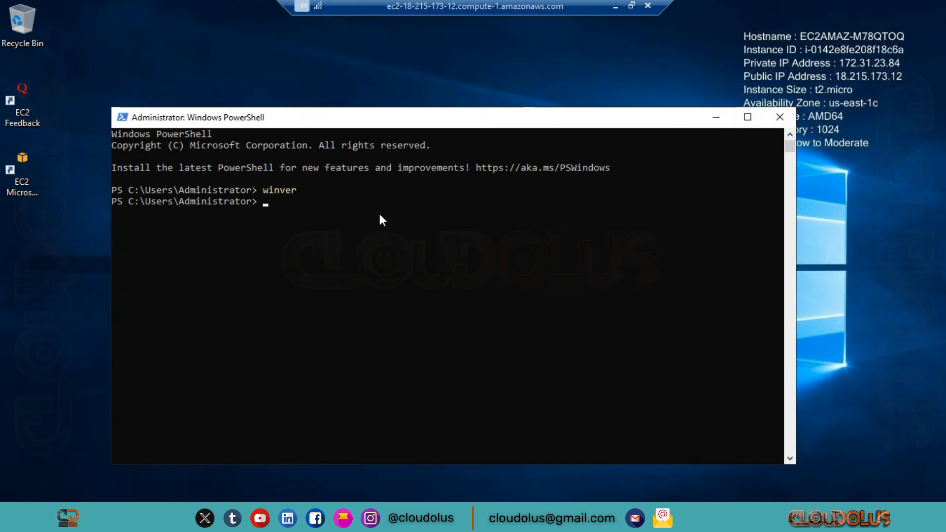
End the remote session by running logoff in PowerShell
{"action": "type", "text": "logoff"}
{"action": "key", "text": "Return"}
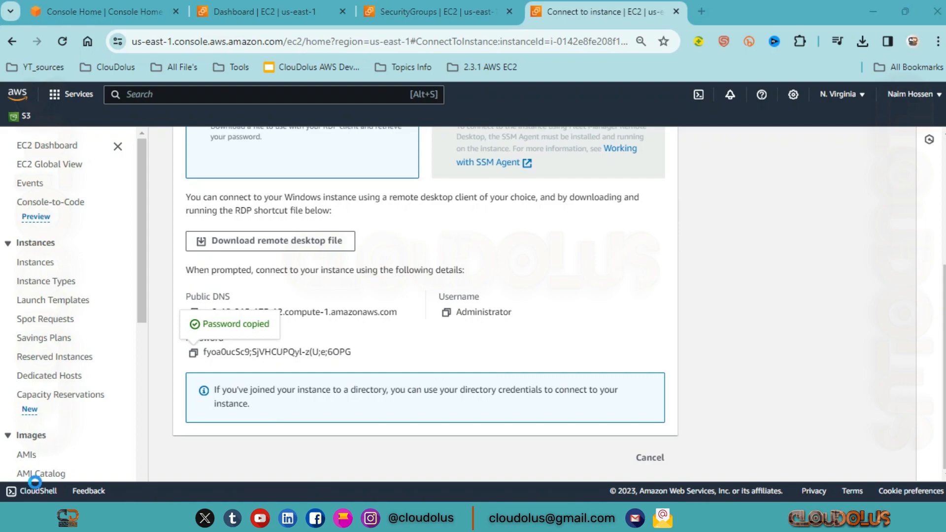
Find Remote Desktop Connection by searching Windows for rdp, review its expanded connection options and close it
{"action": "key", "text": "super+r"}
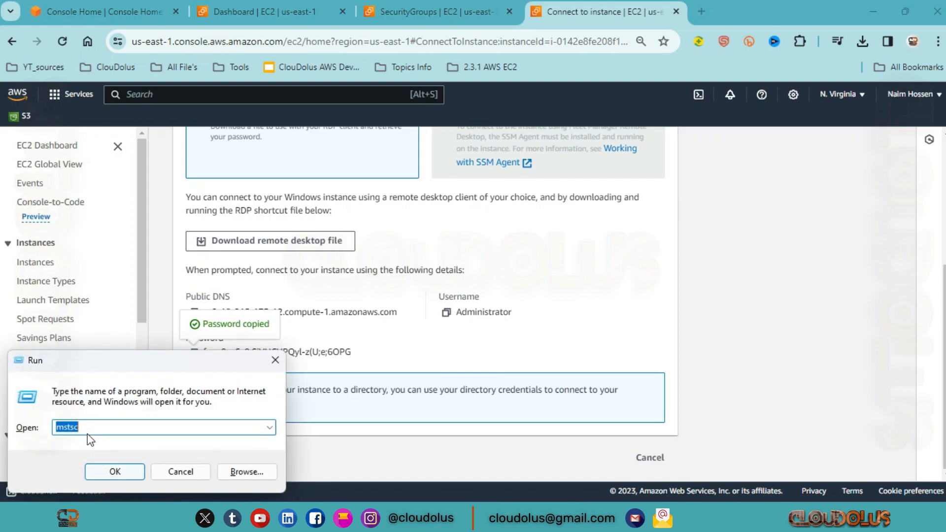
{"action": "left_click", "coordinate": [266, 360]}
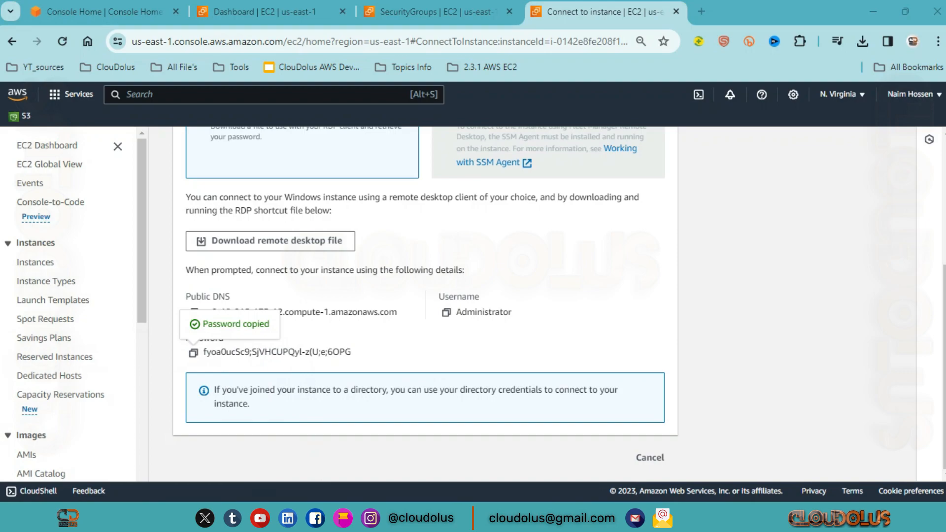
{"action": "key", "text": "super"}
{"action": "type", "text": "r"}
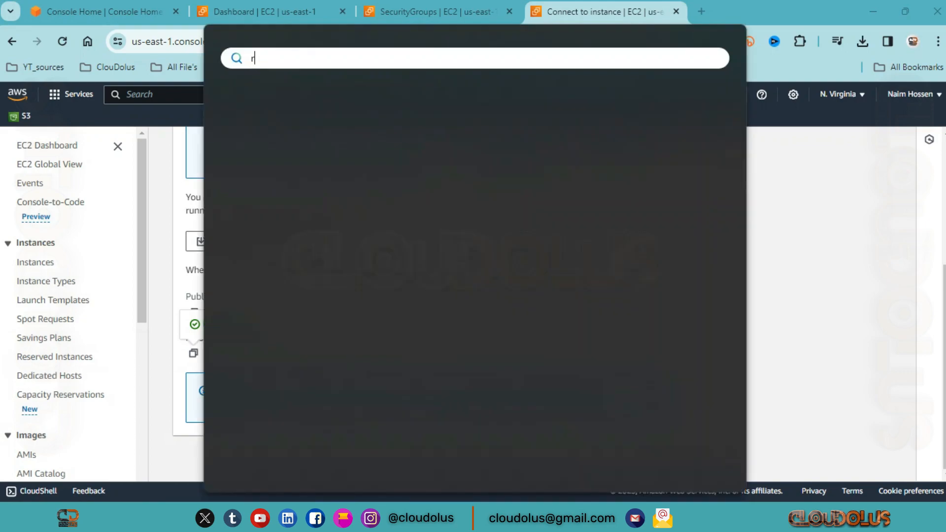
{"action": "type", "text": "dp"}
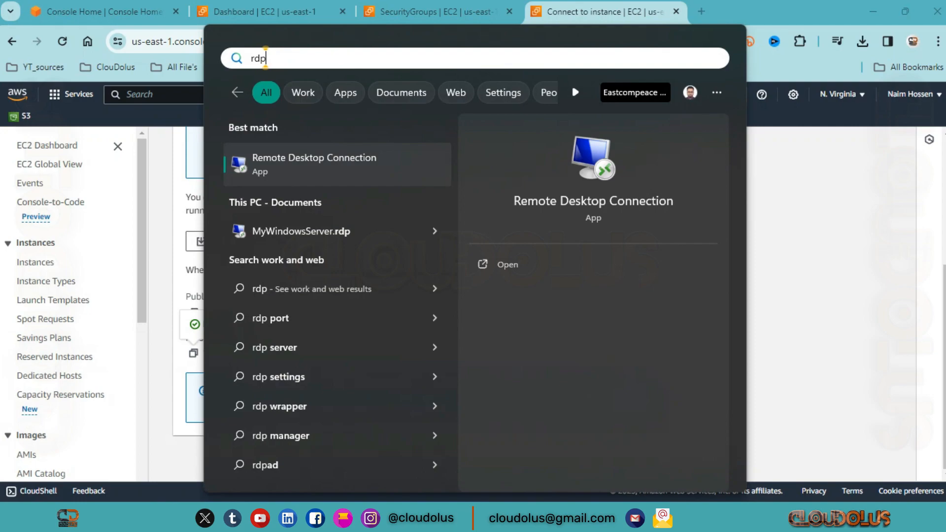
{"action": "left_click", "coordinate": [358, 169]}
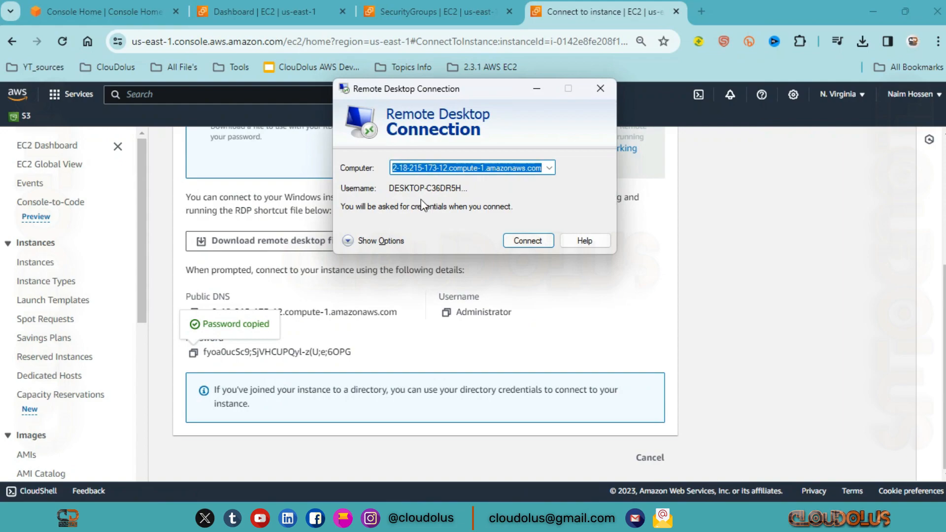
{"action": "left_click", "coordinate": [376, 241]}
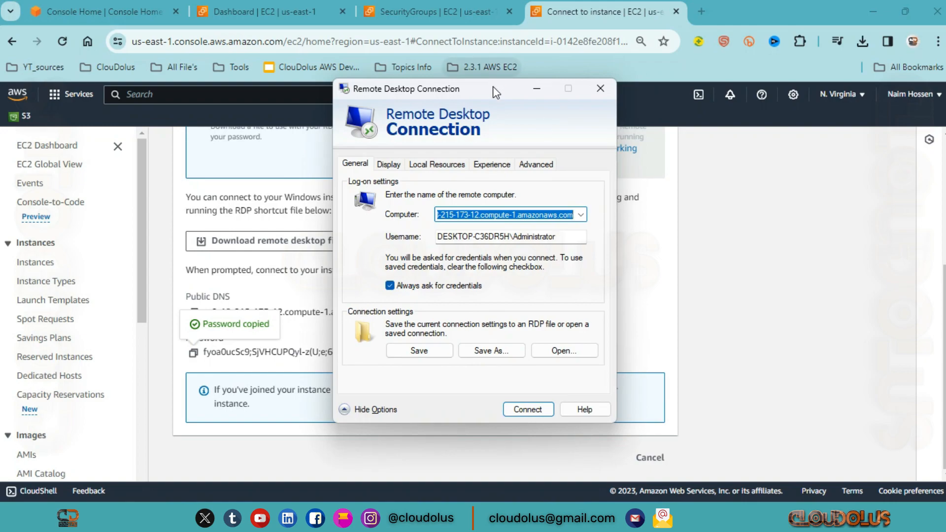
{"action": "left_click_drag", "start_coordinate": [493, 87], "coordinate": [727, 116]}
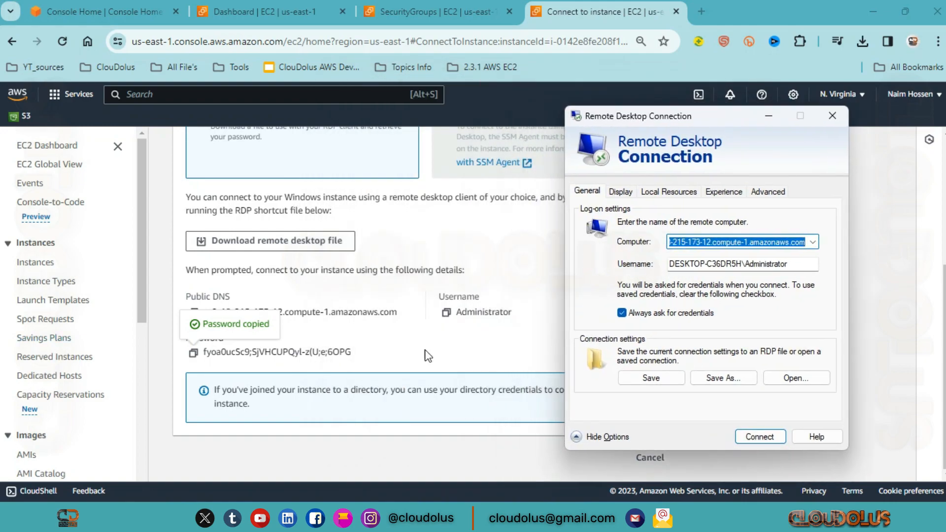
{"action": "left_click", "coordinate": [833, 116]}
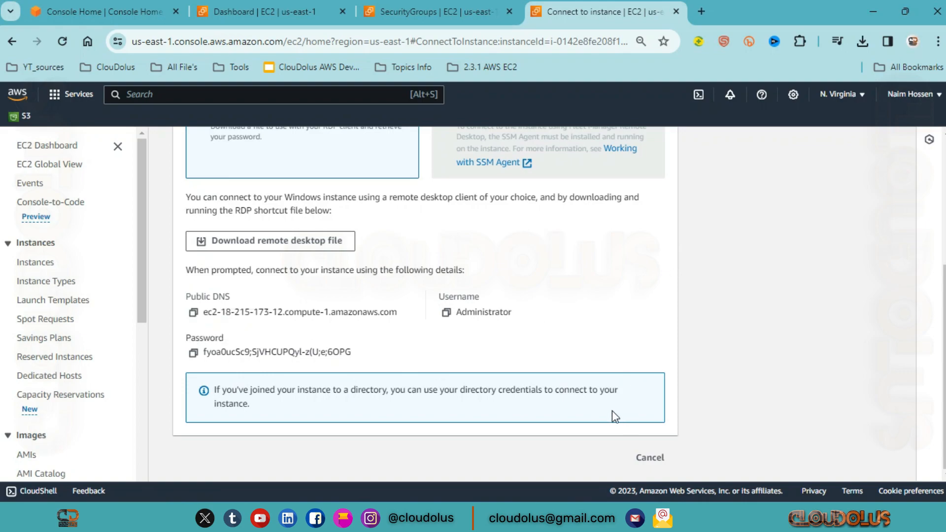
Return to the EC2 instances list and select MyWindowsServer
{"action": "scroll", "coordinate": [598, 375], "scroll_direction": "up", "scroll_amount": 5}
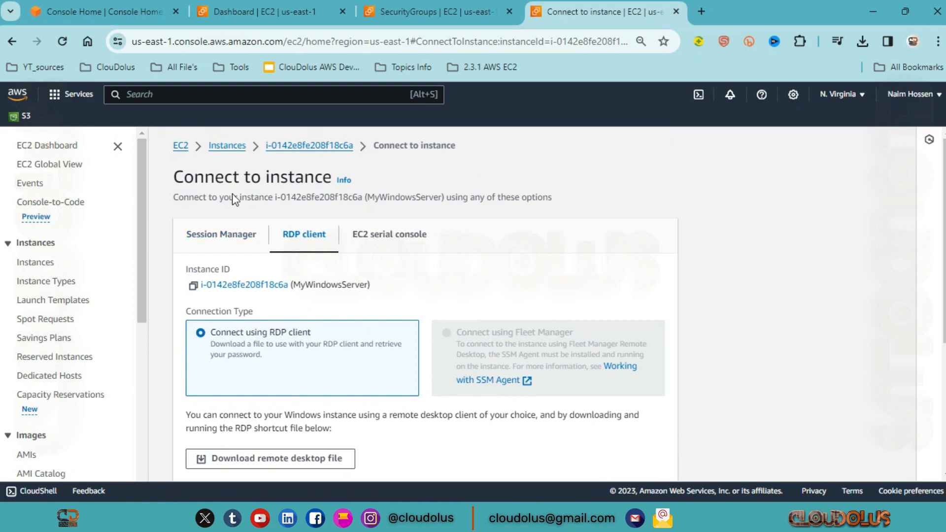
{"action": "left_click", "coordinate": [228, 145]}
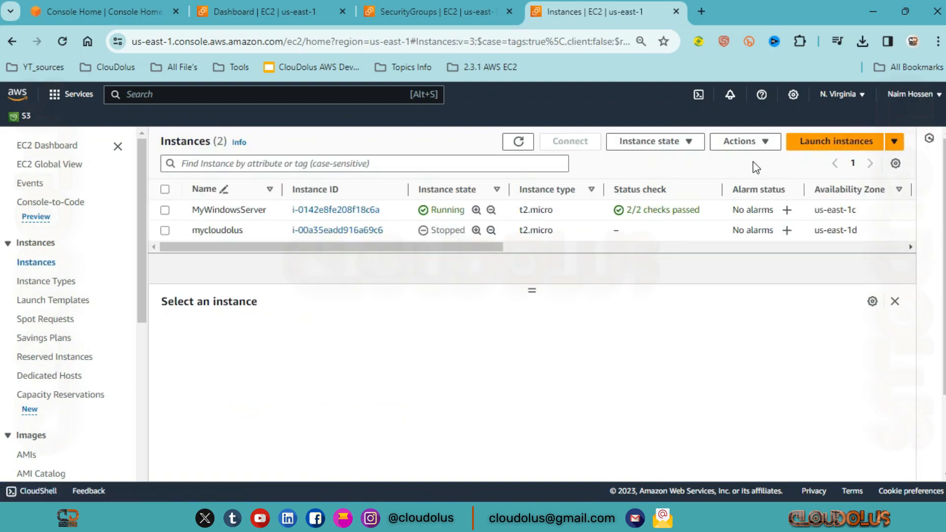
{"action": "left_click", "coordinate": [173, 211]}
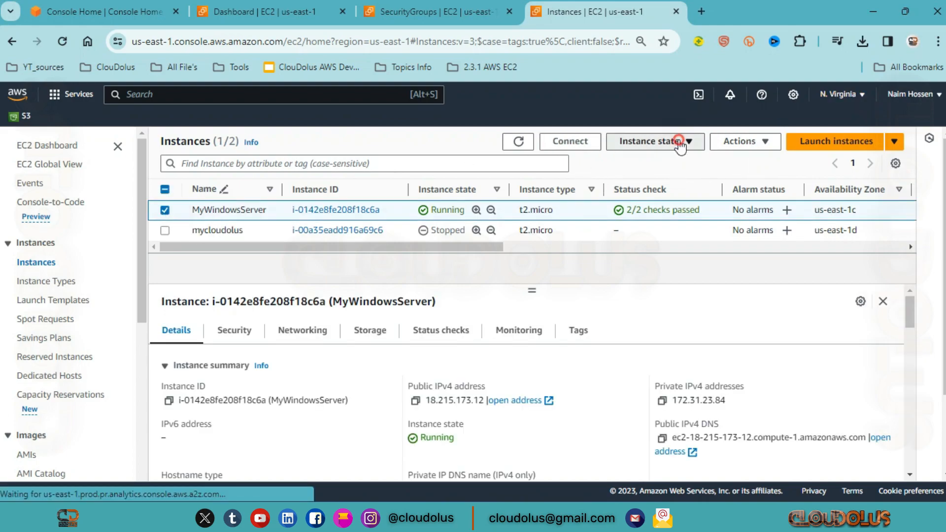
Examine the instance state options and the instance settings, networking and security actions available for MyWindowsServer
{"action": "left_click", "coordinate": [658, 142]}
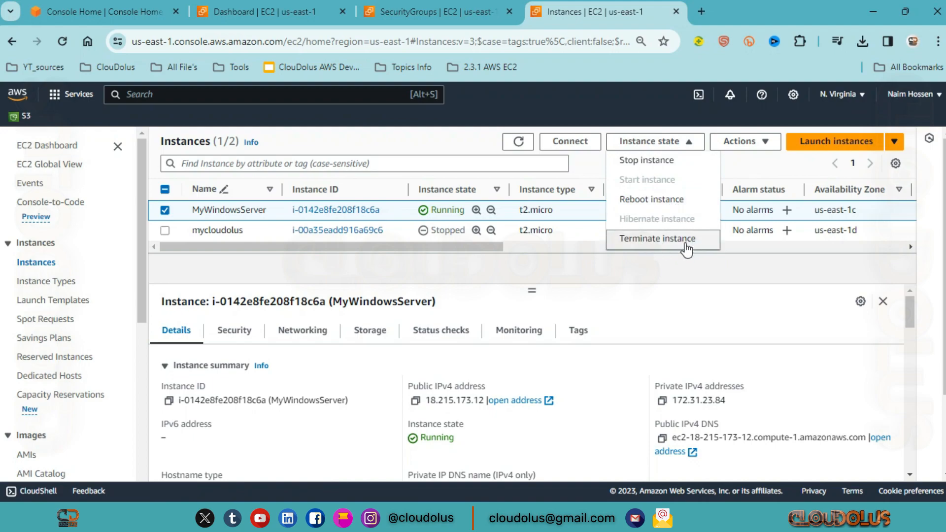
{"action": "left_click", "coordinate": [742, 141]}
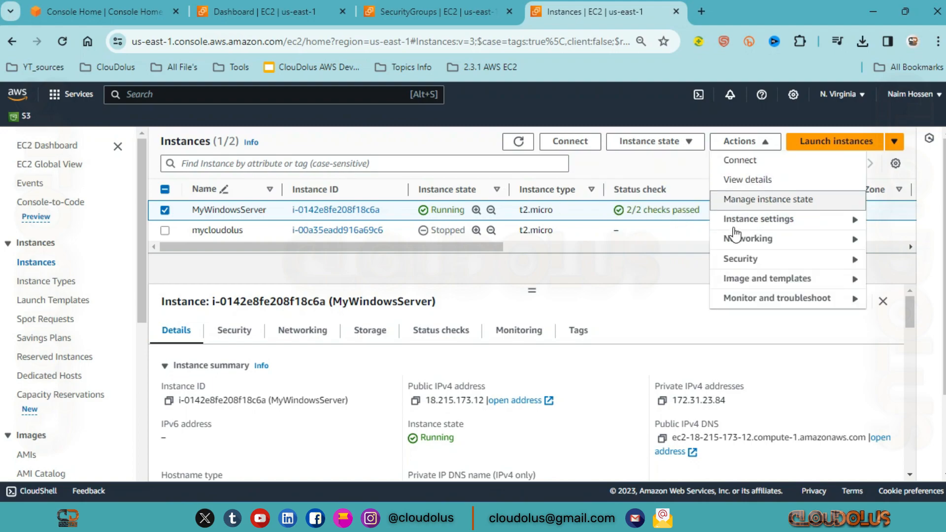
{"action": "mouse_move", "coordinate": [831, 226]}
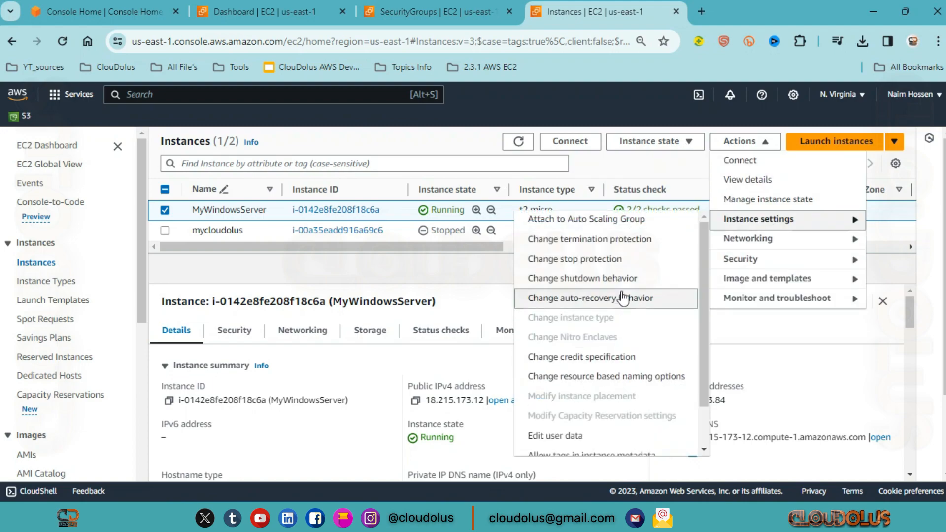
{"action": "mouse_move", "coordinate": [825, 247]}
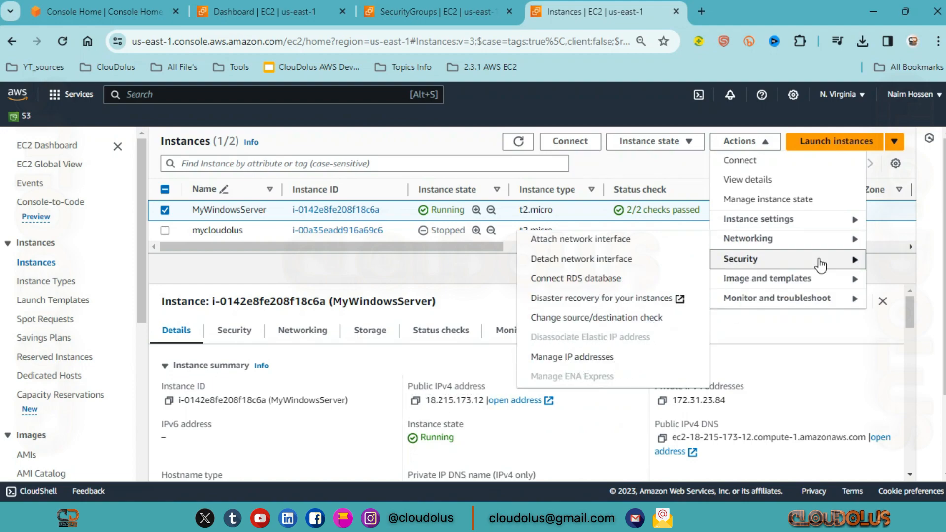
{"action": "mouse_move", "coordinate": [838, 265]}
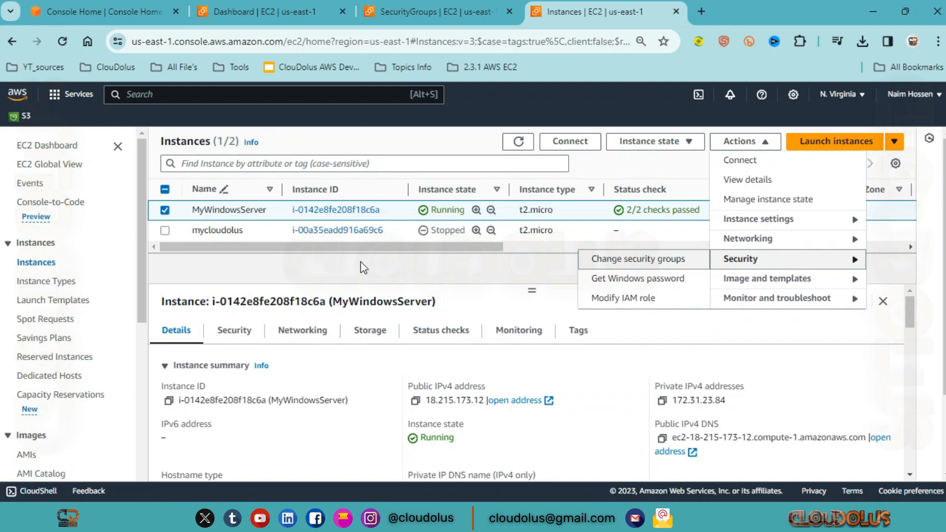
{"action": "left_click", "coordinate": [540, 266]}
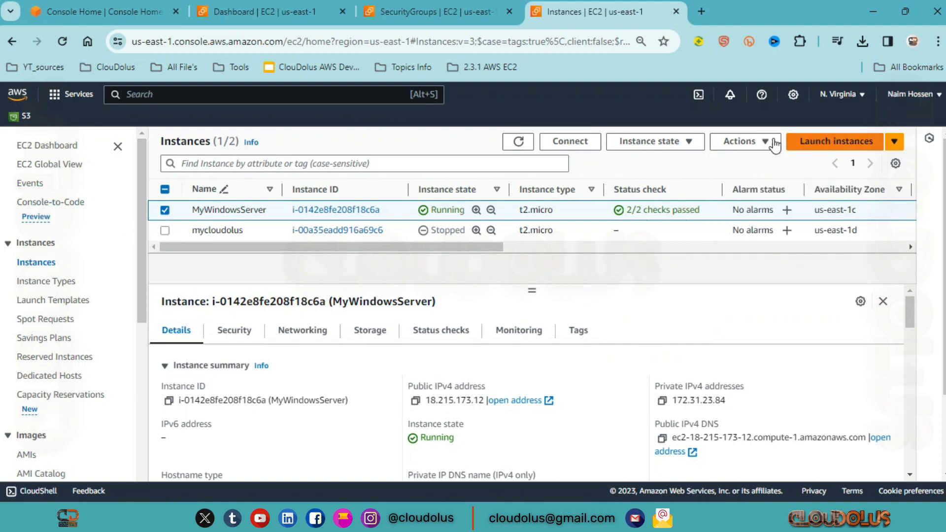
Open Get Windows password for MyWindowsServer and upload the private key file cloudolus-nv.pem
{"action": "left_click", "coordinate": [743, 141]}
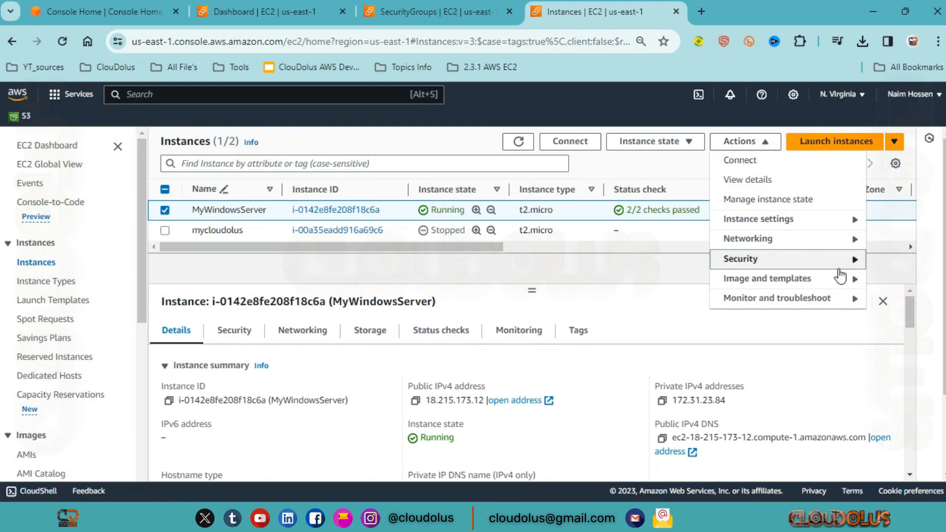
{"action": "mouse_move", "coordinate": [782, 261]}
{"action": "left_click", "coordinate": [663, 280]}
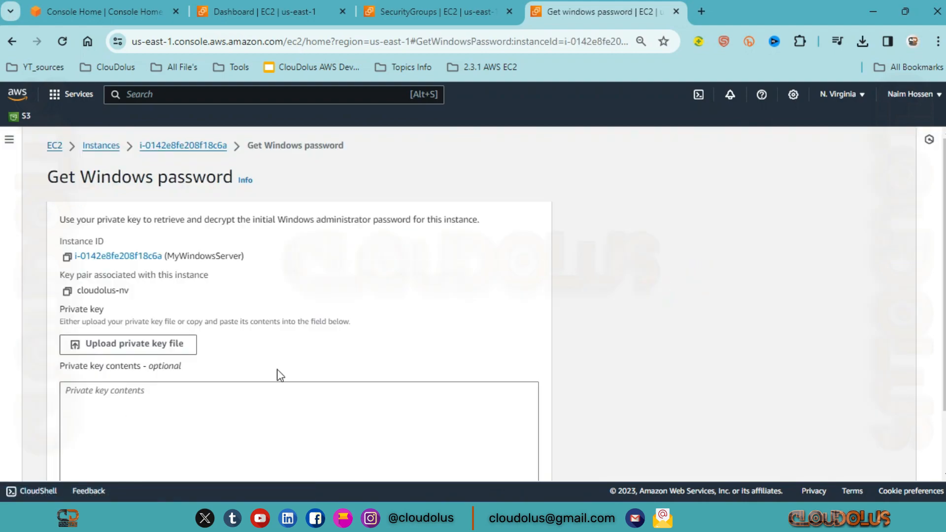
{"action": "left_click", "coordinate": [176, 350]}
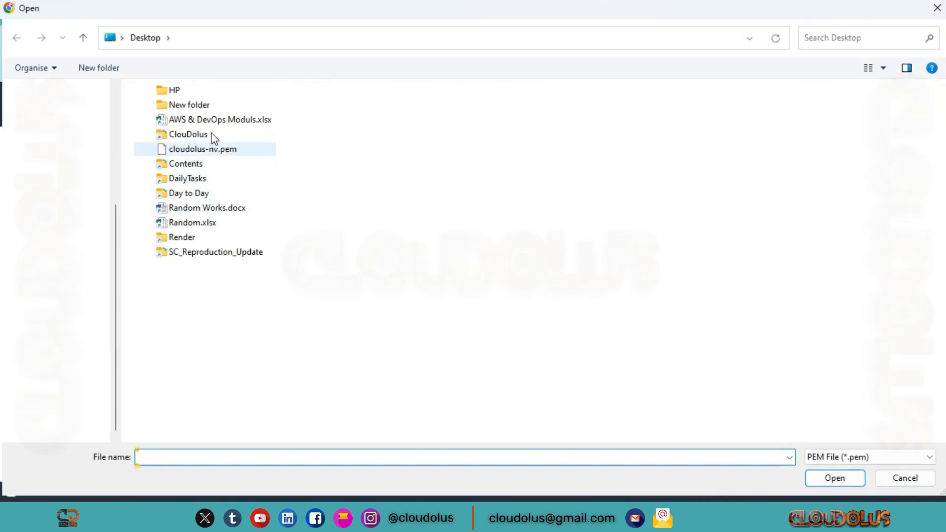
{"action": "left_click", "coordinate": [237, 150]}
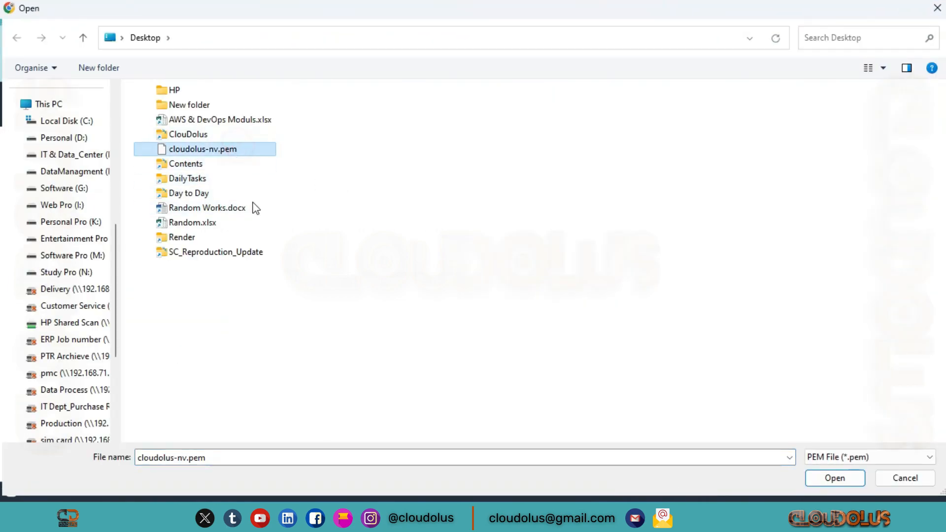
{"action": "left_click", "coordinate": [837, 478]}
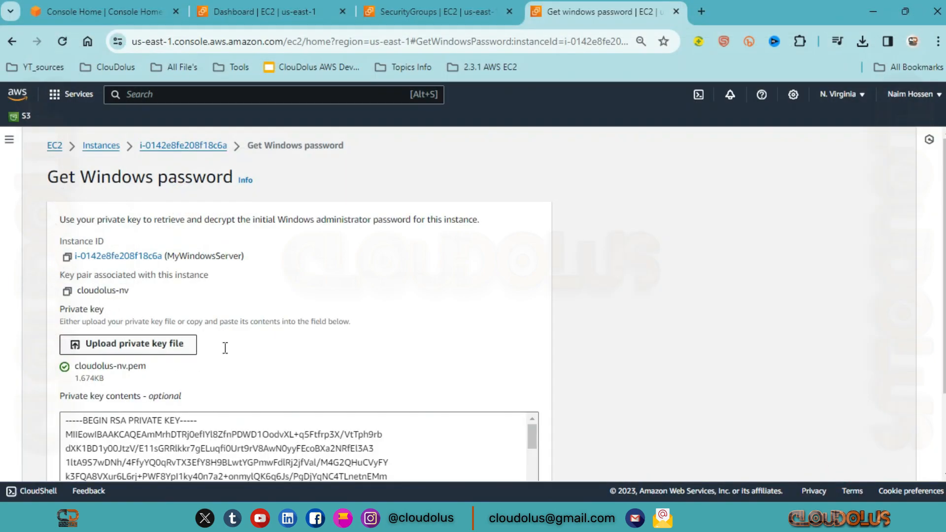
Decrypt the Windows administrator password and close the resulting connection details
{"action": "scroll", "coordinate": [429, 344], "scroll_direction": "down", "scroll_amount": 5}
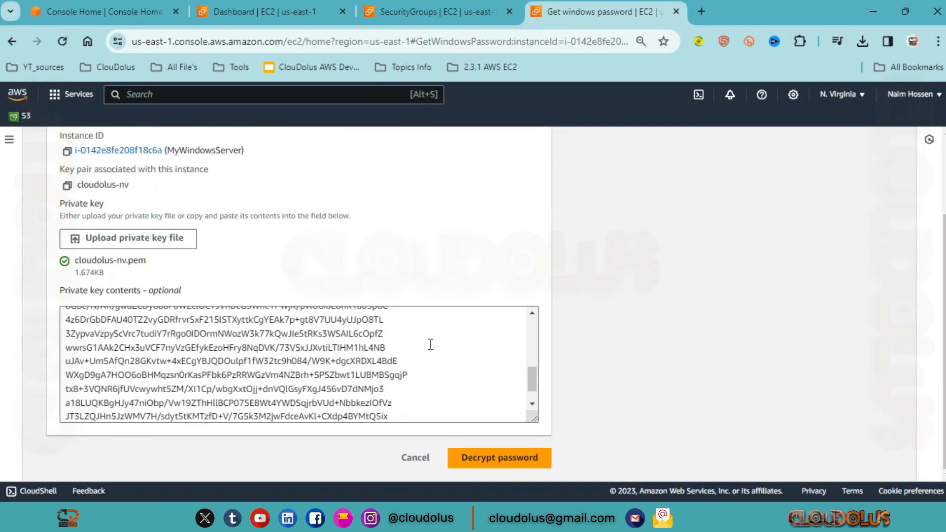
{"action": "left_click", "coordinate": [510, 456]}
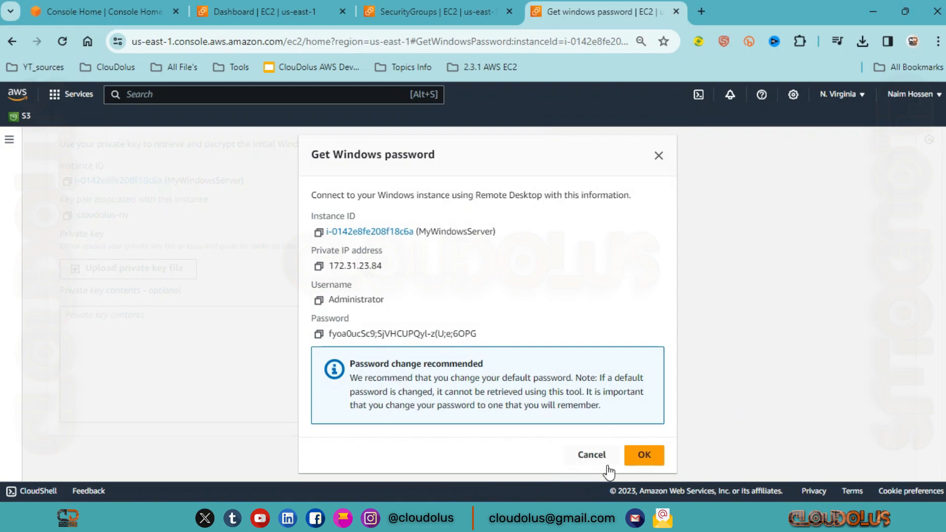
{"action": "left_click", "coordinate": [645, 456]}
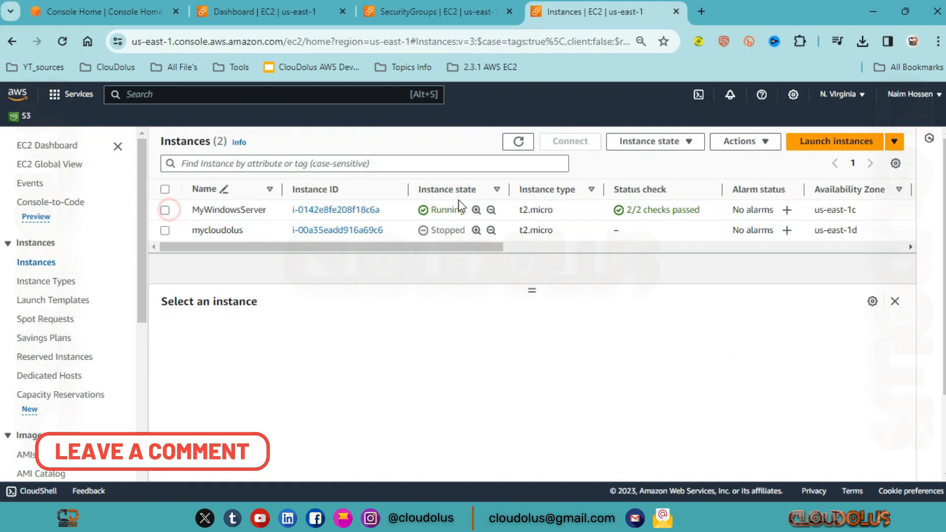
Open the connection page for MyWindowsServer and show the RDP client details down to the password retrieval option
{"action": "left_click", "coordinate": [164, 209]}
{"action": "left_click", "coordinate": [590, 142]}
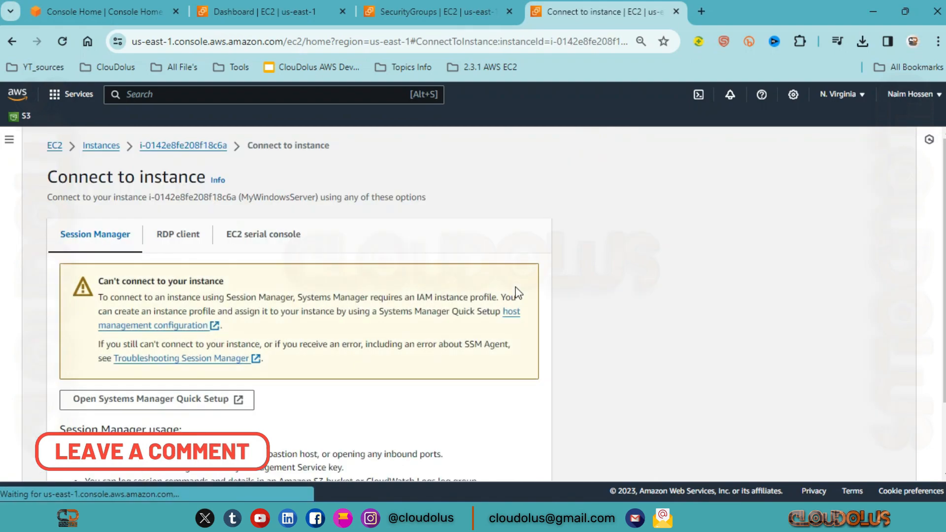
{"action": "scroll", "coordinate": [228, 354], "scroll_direction": "down", "scroll_amount": 2}
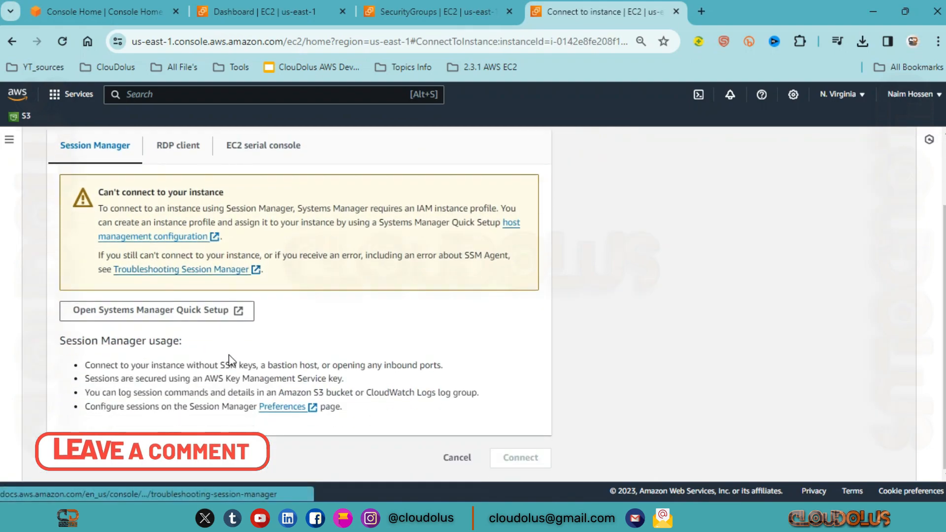
{"action": "left_click", "coordinate": [190, 149]}
{"action": "scroll", "coordinate": [311, 345], "scroll_direction": "down", "scroll_amount": 2}
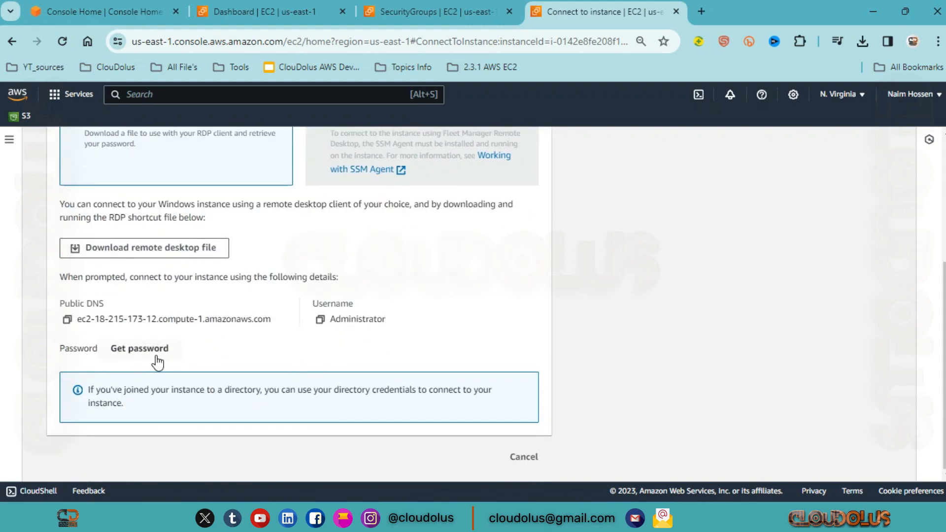
Leave the connection page of MyWindowsServer and return to the EC2 instances list
{"action": "scroll", "coordinate": [303, 318], "scroll_direction": "up", "scroll_amount": 5}
{"action": "left_click", "coordinate": [101, 138]}
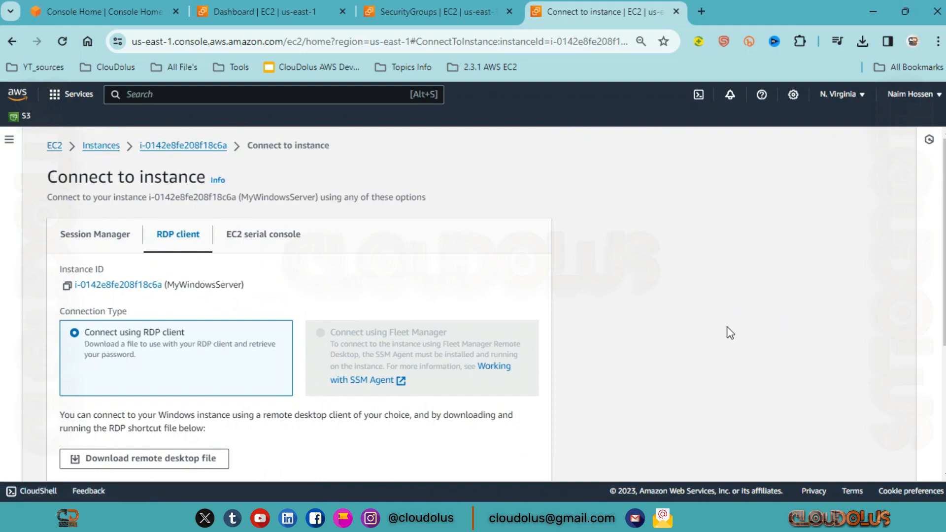
{"action": "left_click", "coordinate": [107, 147]}
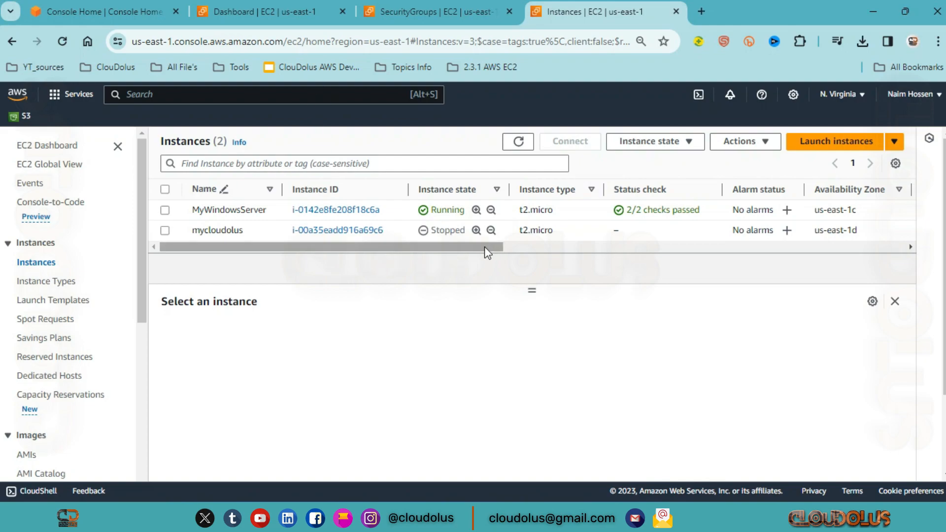
Stop the MyWindowsServer instance, confirm the stop and dismiss the resulting notification
{"action": "left_click_drag", "start_coordinate": [484, 247], "coordinate": [403, 252]}
{"action": "left_click", "coordinate": [165, 210]}
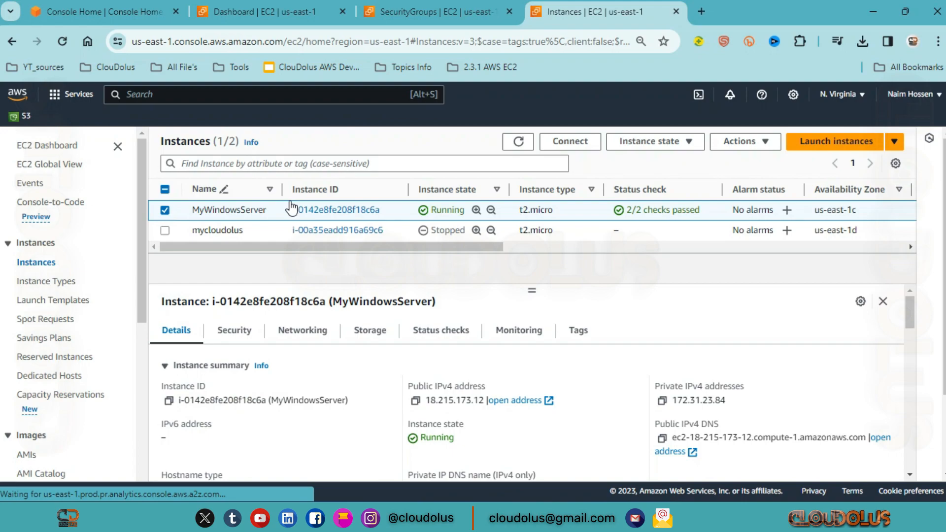
{"action": "left_click", "coordinate": [649, 141]}
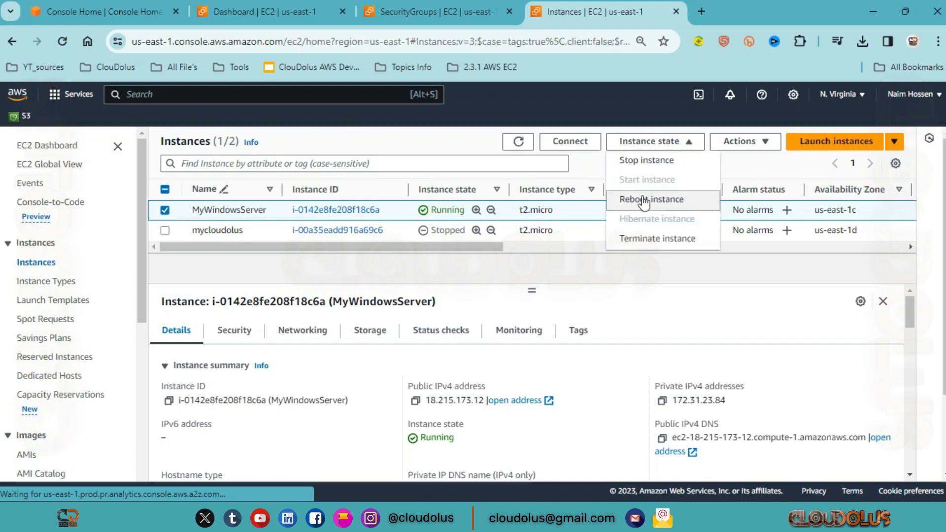
{"action": "left_click", "coordinate": [670, 161]}
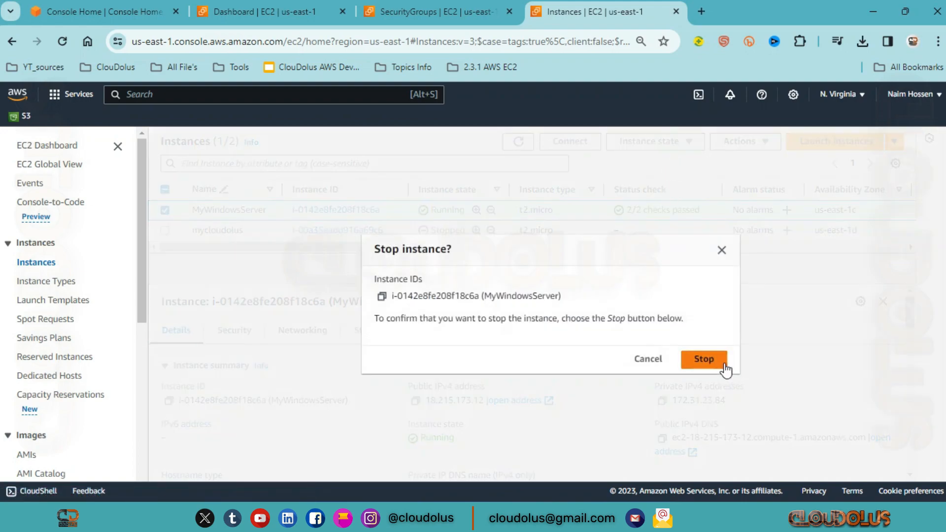
{"action": "left_click", "coordinate": [704, 359]}
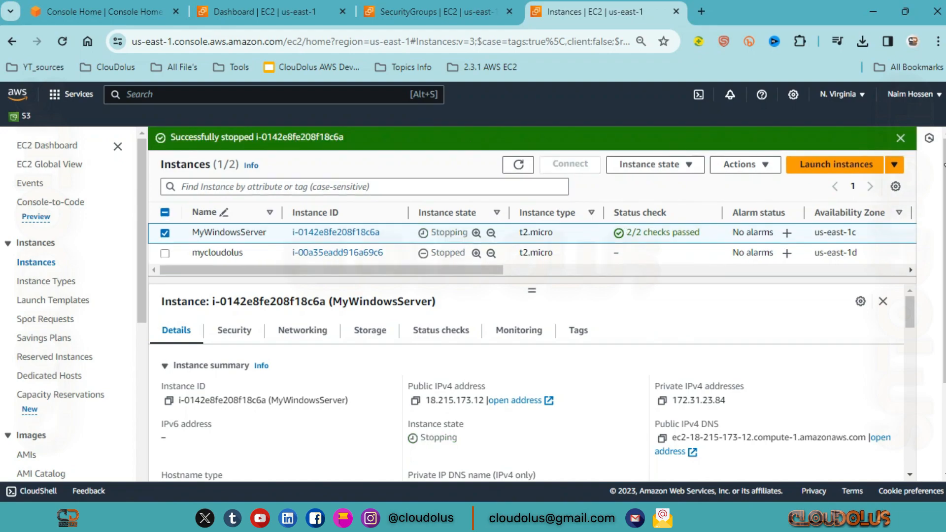
{"action": "left_click", "coordinate": [901, 138]}
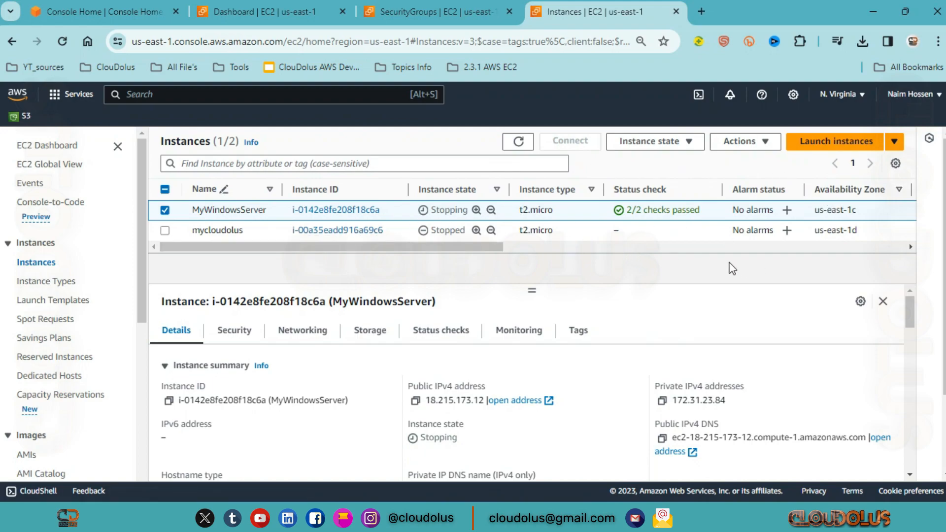
Select the mycloudolus instance and refresh the instances list to check the current instance states
{"action": "left_click", "coordinate": [684, 238]}
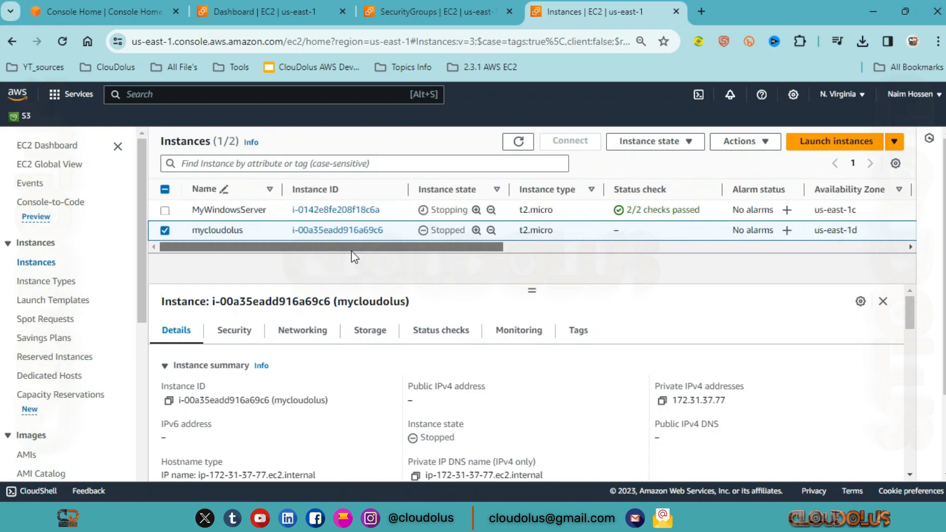
{"action": "left_click", "coordinate": [519, 142]}
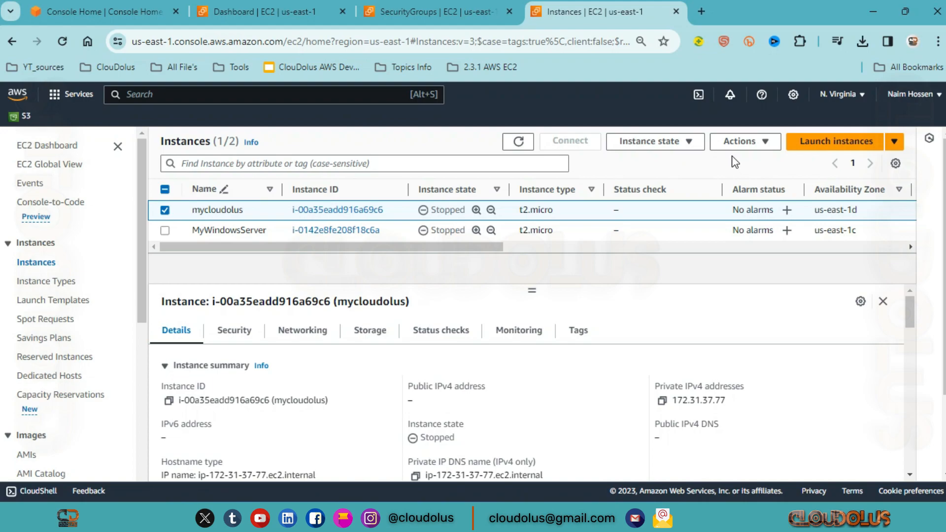
{"action": "scroll", "coordinate": [695, 229], "scroll_direction": "down", "scroll_amount": 2}
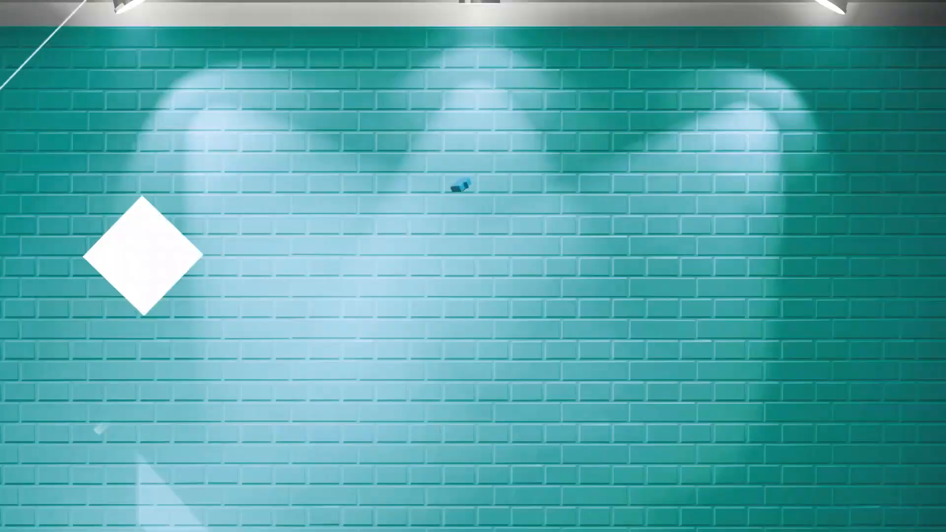